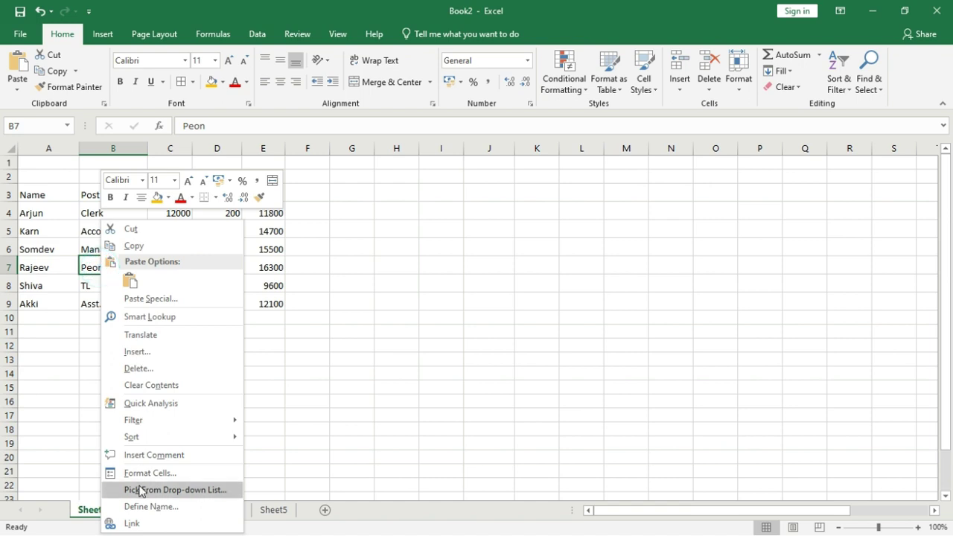
# Add a comment to cell B7 with the placeholder text "lasdjklfjeoiruweoirsdlfsdjal;kf".
pyautogui.click(152, 454)
pyautogui.write('lasdjklfjeoiruweoirsdlfsdjal;kf')
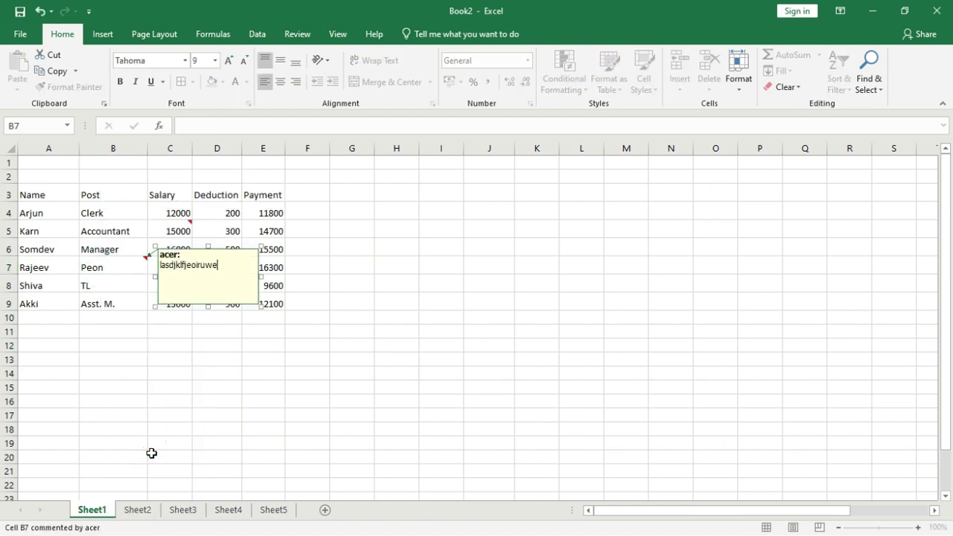
pyautogui.click(489, 432)
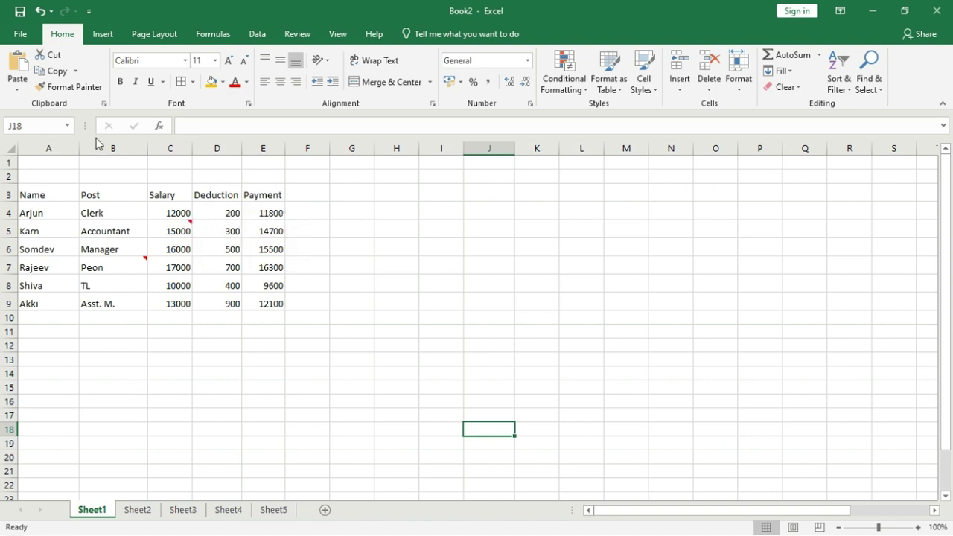
# Select only the cells with comments in A3:E9 using Go To Special with the Comments option.
pyautogui.moveTo(69, 190); pyautogui.dragTo(283, 305)
pyautogui.click(869, 74)
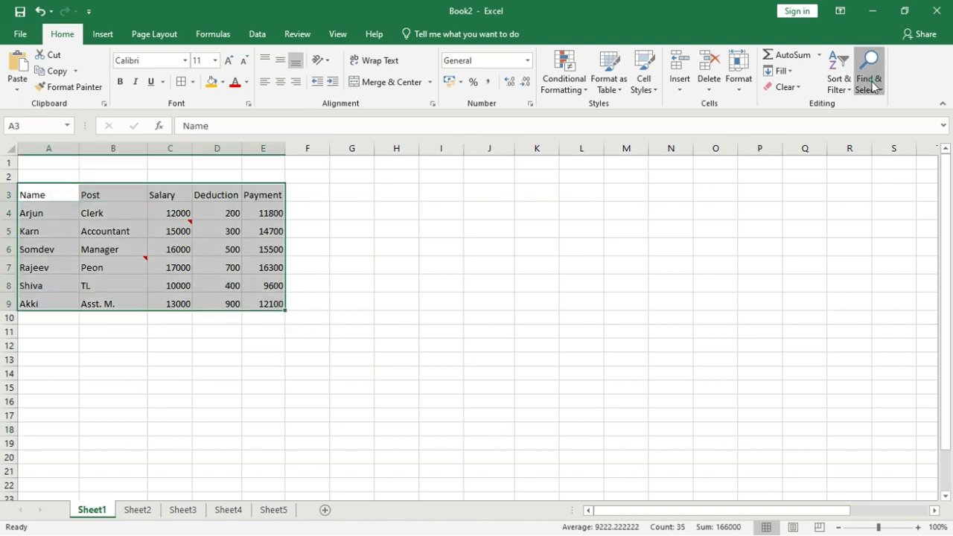
pyautogui.click(866, 156)
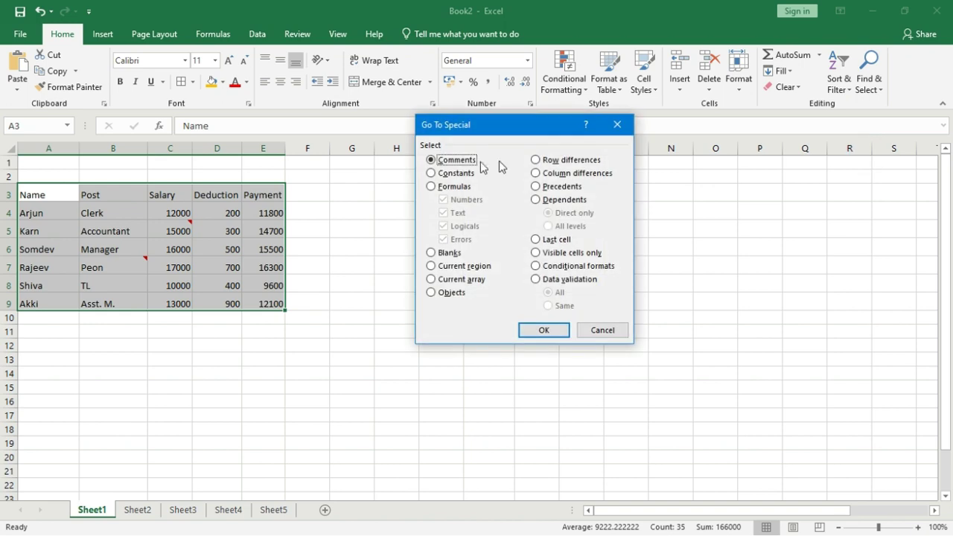
pyautogui.click(543, 331)
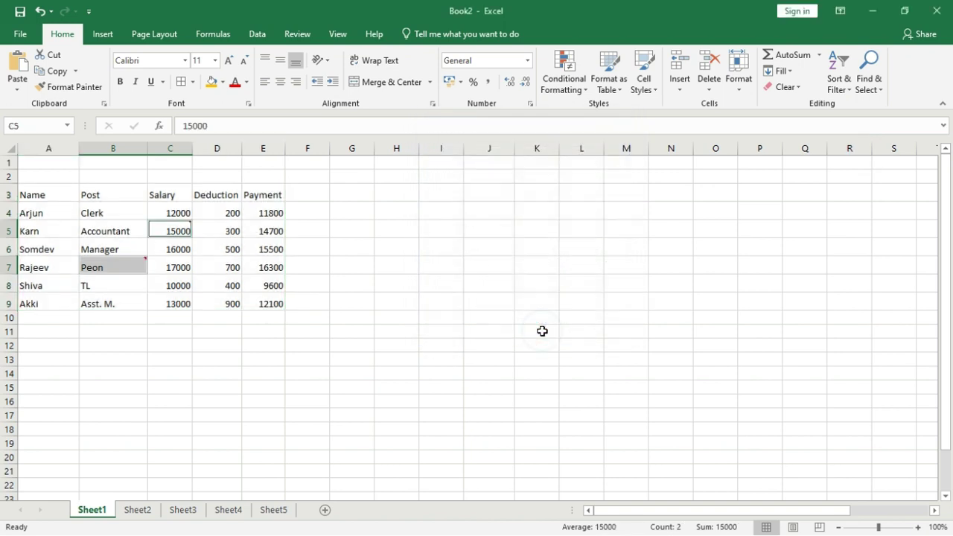
pyautogui.moveTo(180, 231)
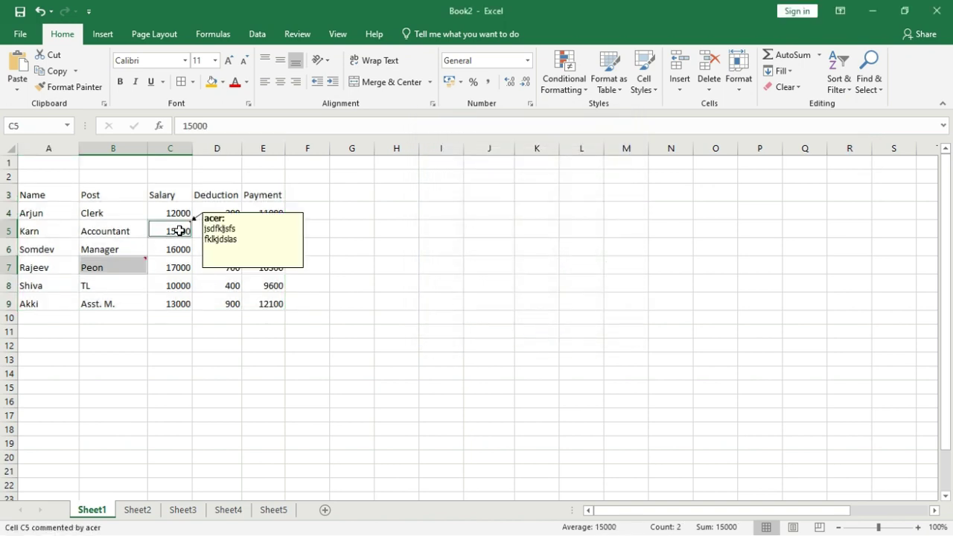
# Fill the selected commented cells with the standard orange color, and undo the fill and the added comments.
pyautogui.click(223, 82)
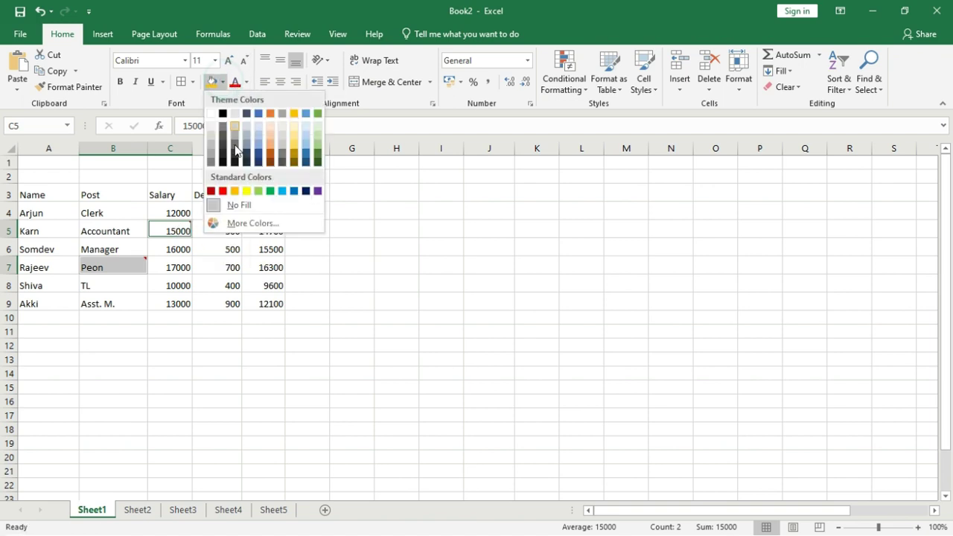
pyautogui.click(234, 192)
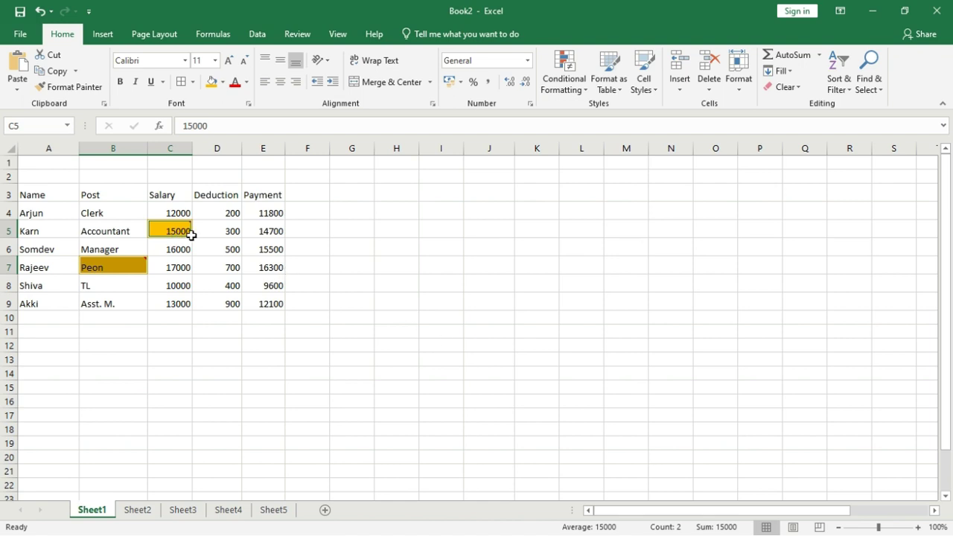
pyautogui.click(323, 290)
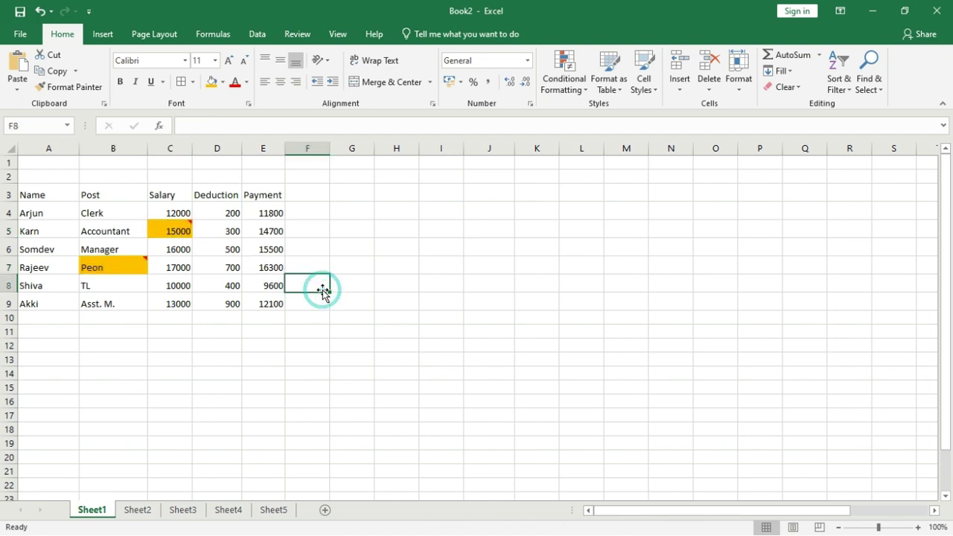
pyautogui.hotkey('ctrl', 'z')
# Select the constants in A3:E9 with Go To Special, try a red font color on them, and undo it.
pyautogui.click(44, 198)
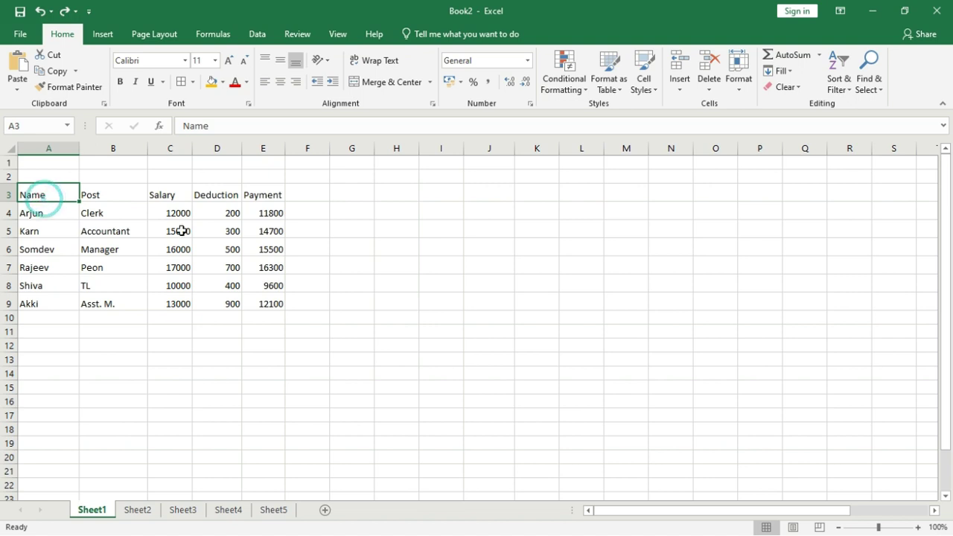
pyautogui.moveTo(55, 194); pyautogui.dragTo(274, 313)
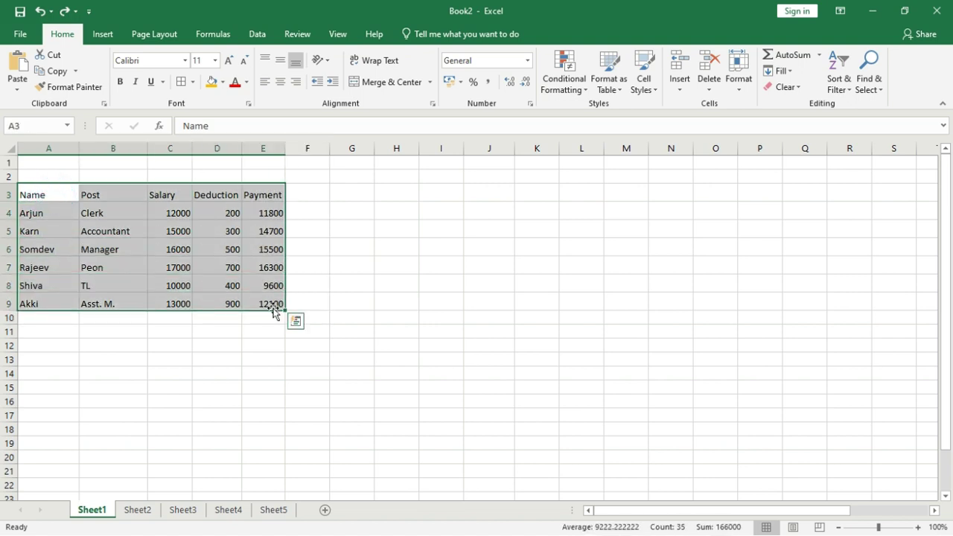
pyautogui.click(869, 86)
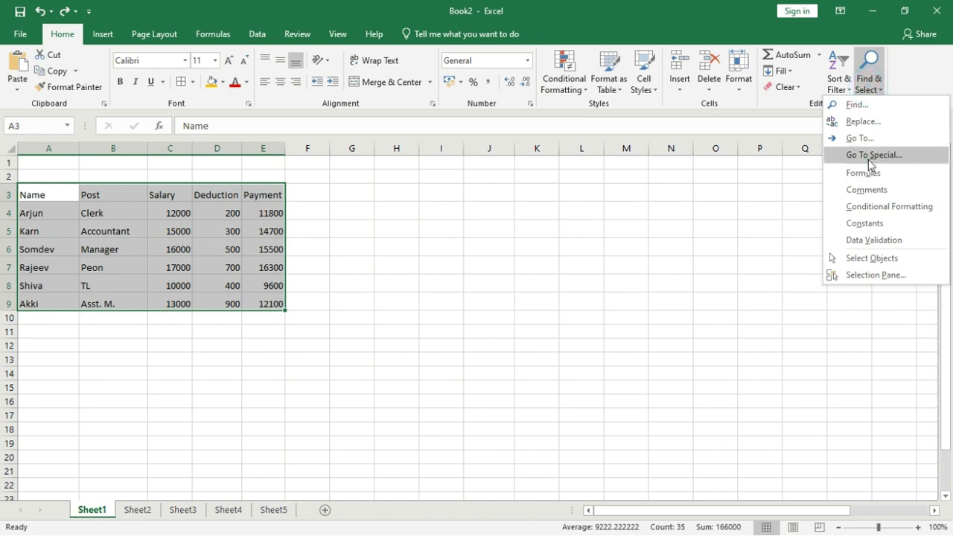
pyautogui.click(871, 155)
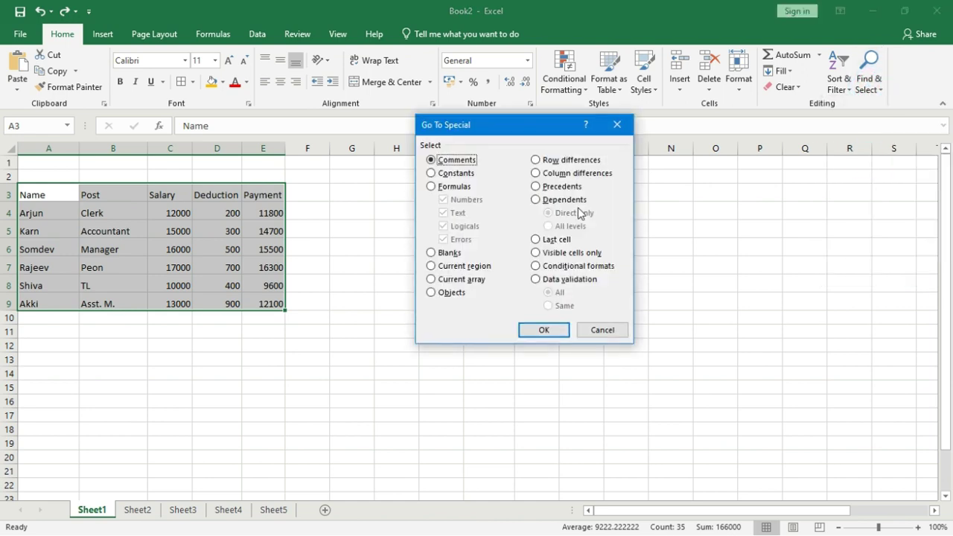
pyautogui.click(431, 173)
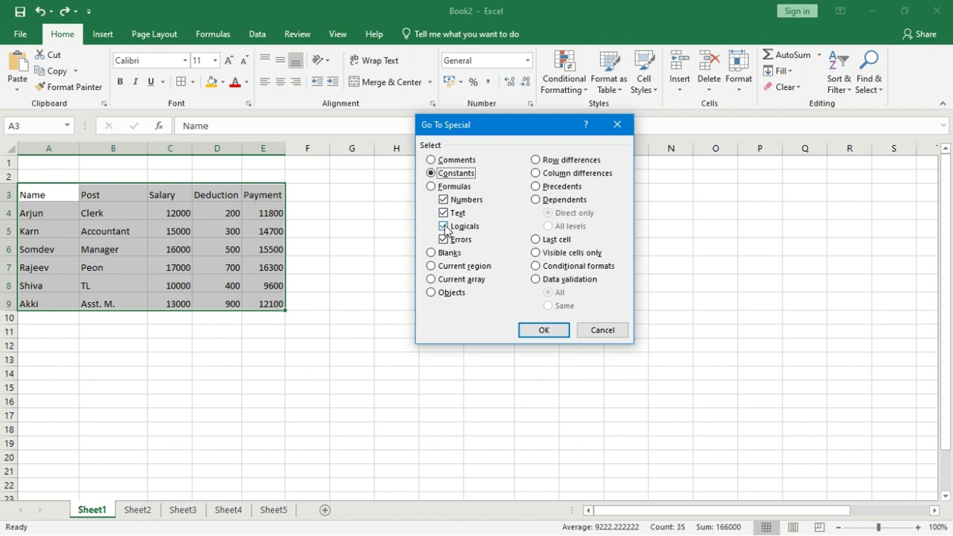
pyautogui.click(548, 330)
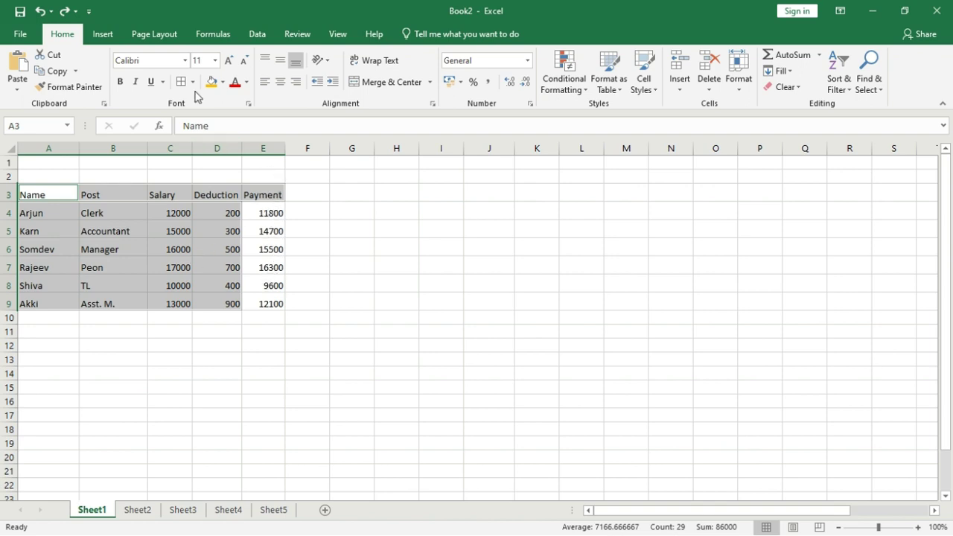
pyautogui.click(235, 83)
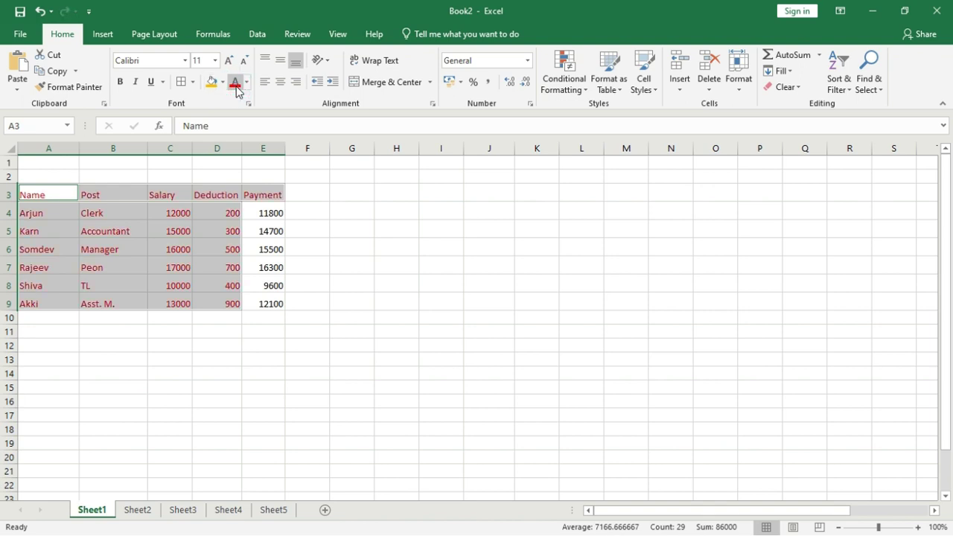
pyautogui.hotkey('ctrl', 'z')
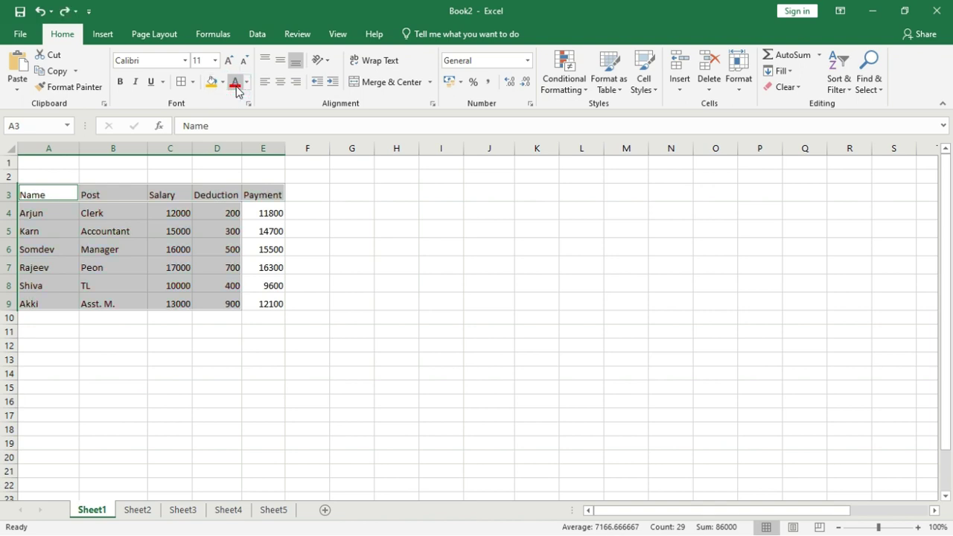
# Select only the formulas that return numbers in A3:E9 using Go To Special, excluding Text, Logicals and Errors.
pyautogui.press('F5')
pyautogui.hotkey('alt', 's')
pyautogui.click(432, 186)
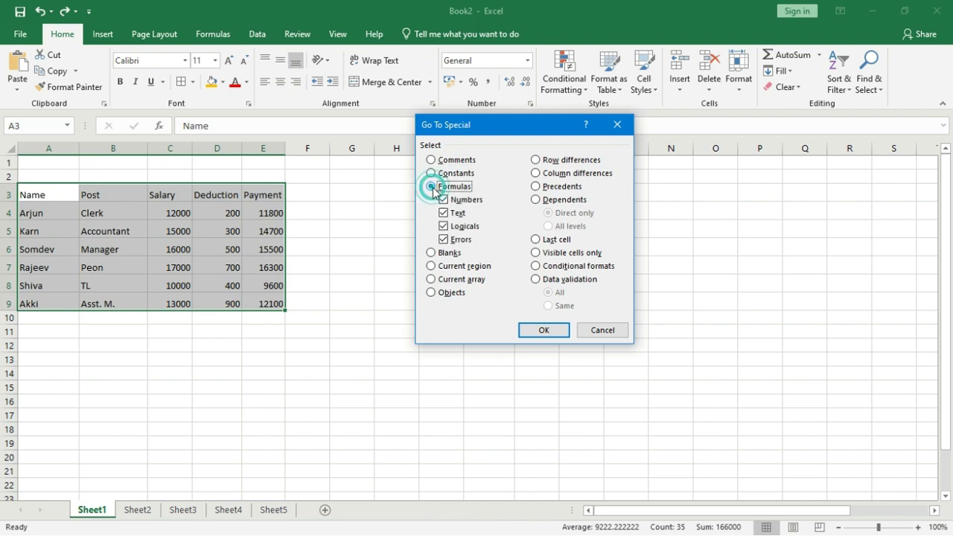
pyautogui.click(443, 199)
pyautogui.click(444, 199)
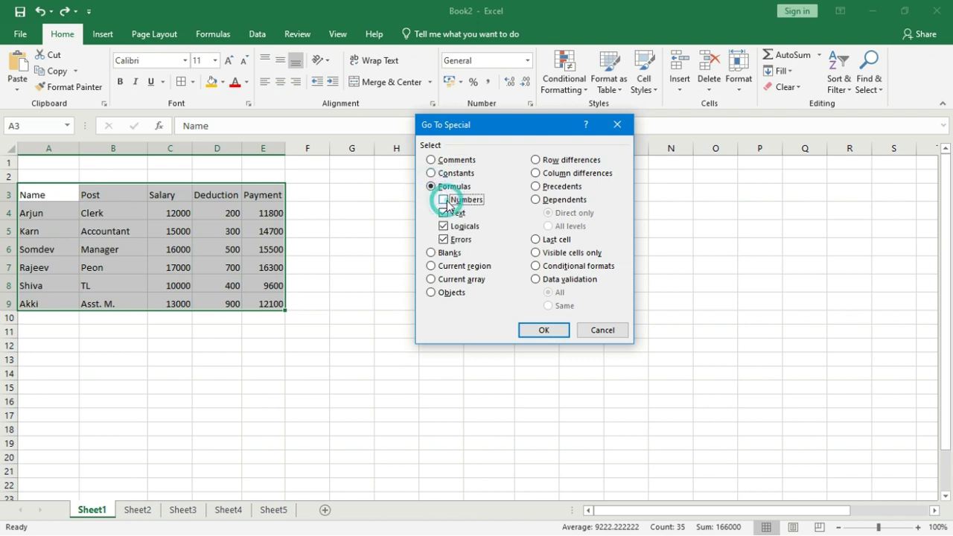
pyautogui.click(444, 213)
pyautogui.click(444, 227)
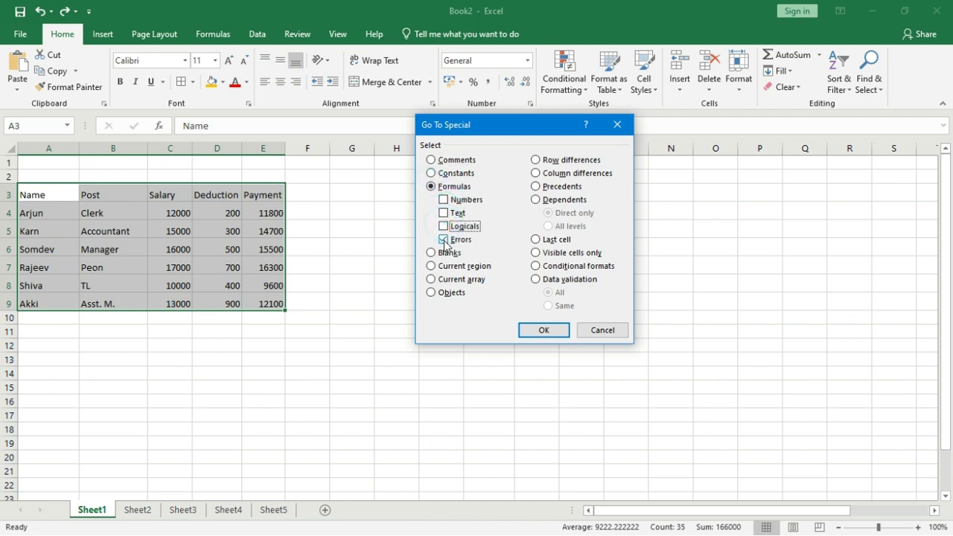
pyautogui.click(444, 240)
pyautogui.click(445, 200)
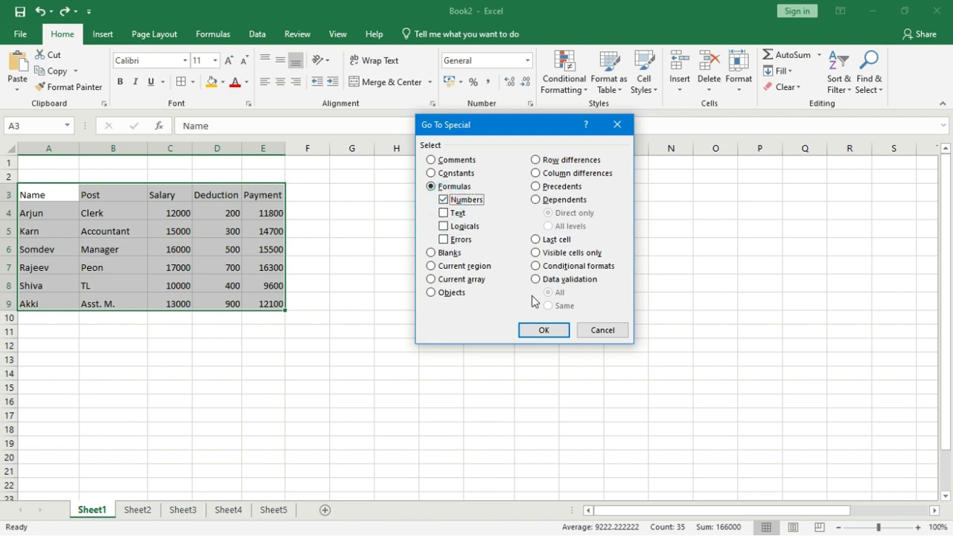
pyautogui.click(538, 329)
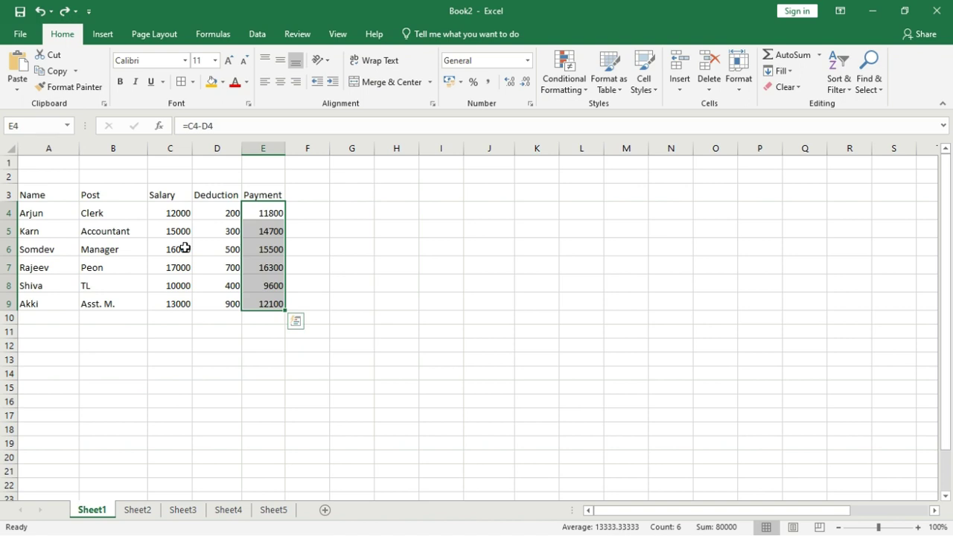
# Replace the salaries in C6 and C8 with the text "sdf" and "fdsd" to cause errors in the Payment formulas.
pyautogui.click(265, 247)
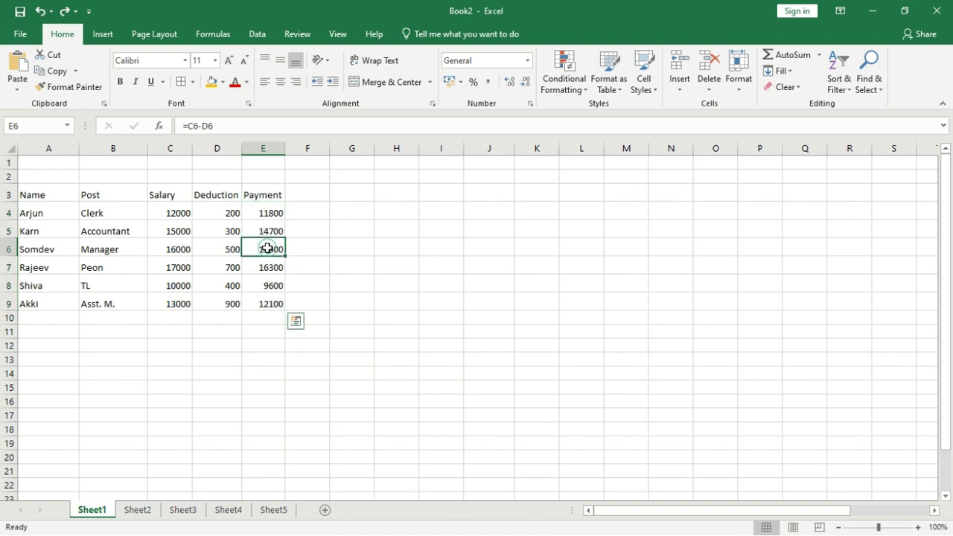
pyautogui.click(186, 250)
pyautogui.write('sdf')
pyautogui.press('Return')
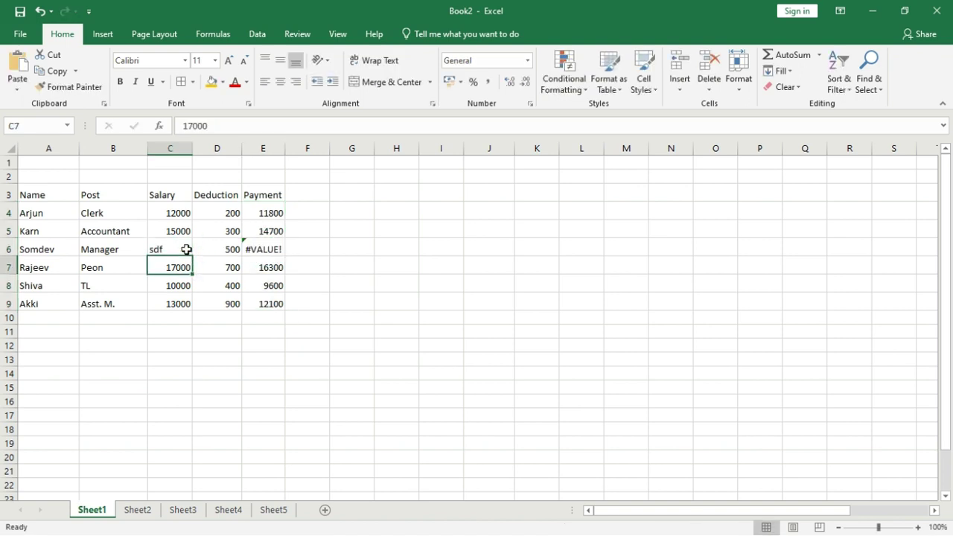
pyautogui.click(277, 250)
pyautogui.click(186, 288)
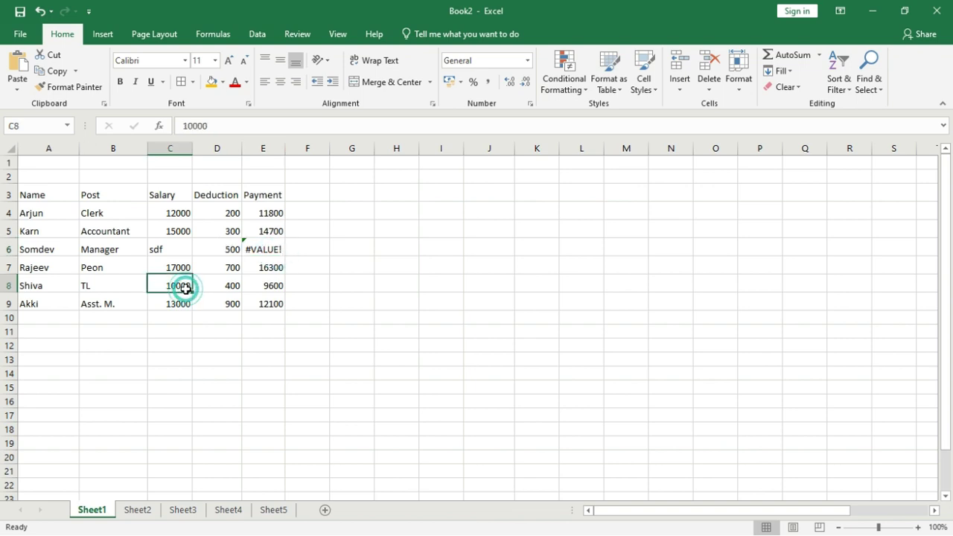
pyautogui.write('fdsd')
pyautogui.press('Return')
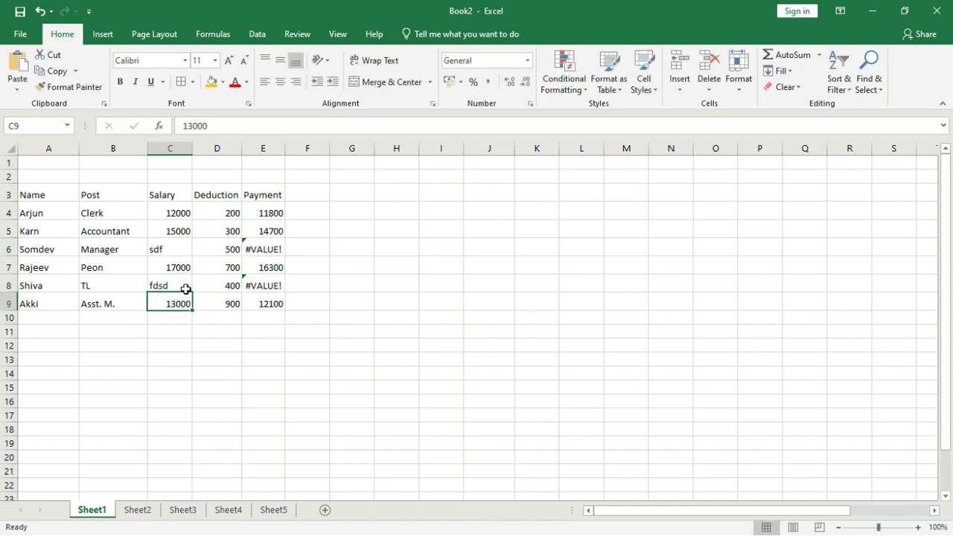
pyautogui.click(257, 284)
# Select only the formulas with errors in A3:E9 using Go To Special and color their text red.
pyautogui.moveTo(93, 214); pyautogui.dragTo(223, 268)
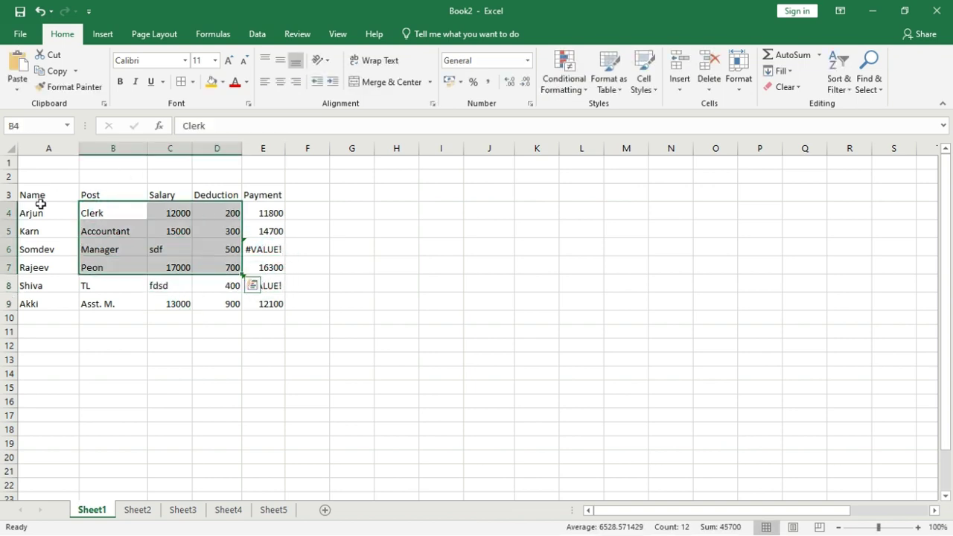
pyautogui.moveTo(38, 194); pyautogui.dragTo(265, 303)
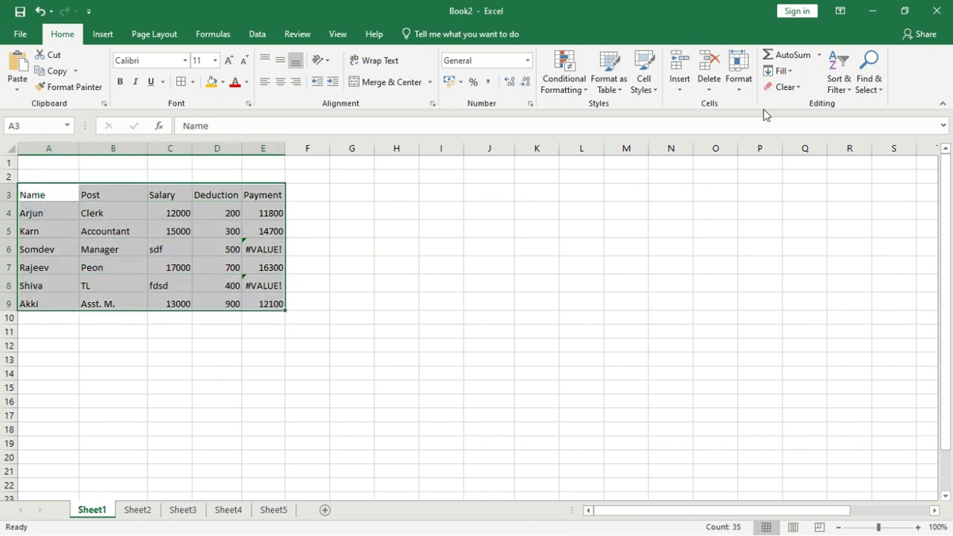
pyautogui.click(868, 74)
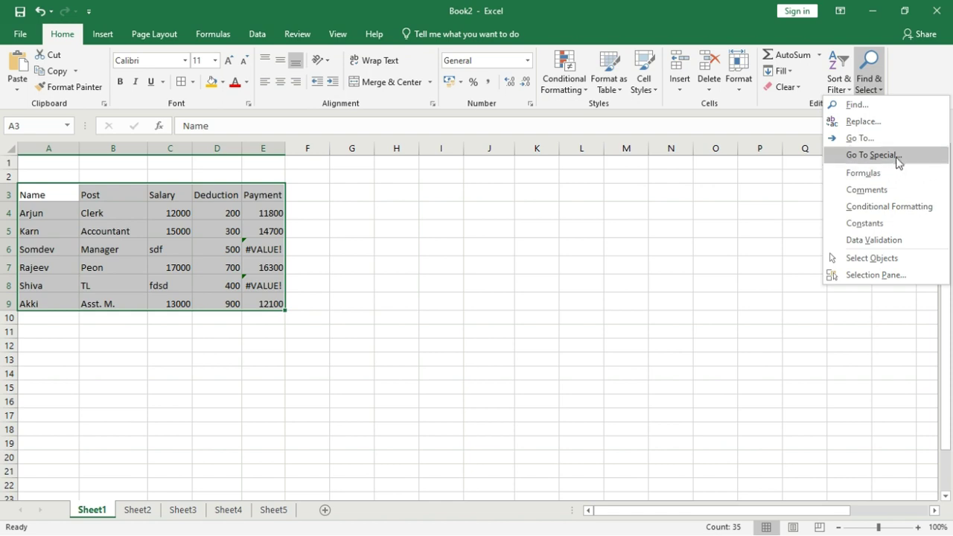
pyautogui.click(895, 156)
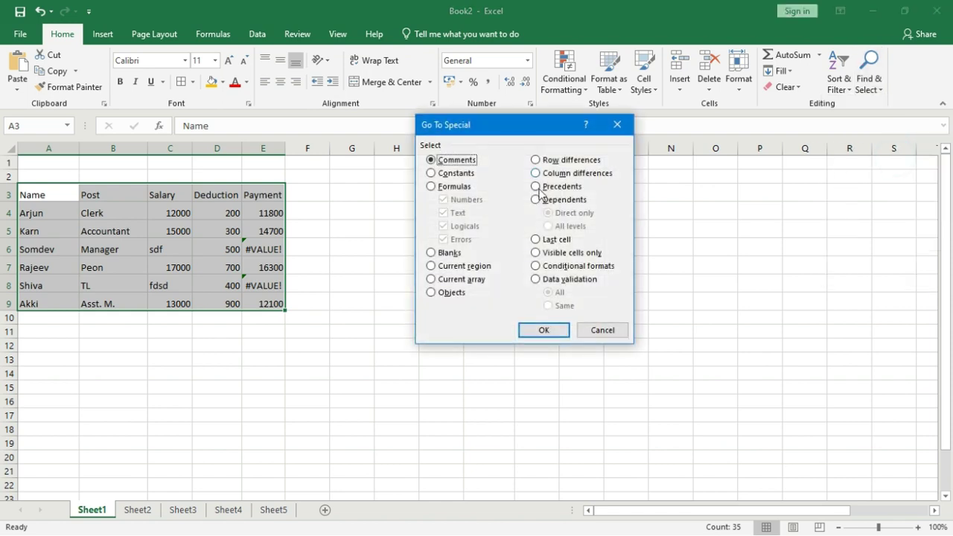
pyautogui.click(434, 187)
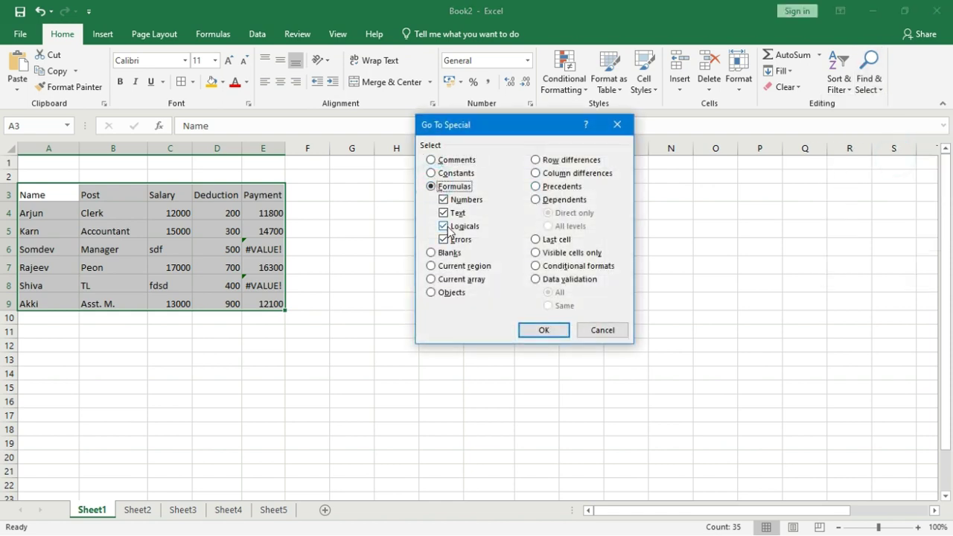
pyautogui.click(447, 228)
pyautogui.click(445, 213)
pyautogui.click(444, 200)
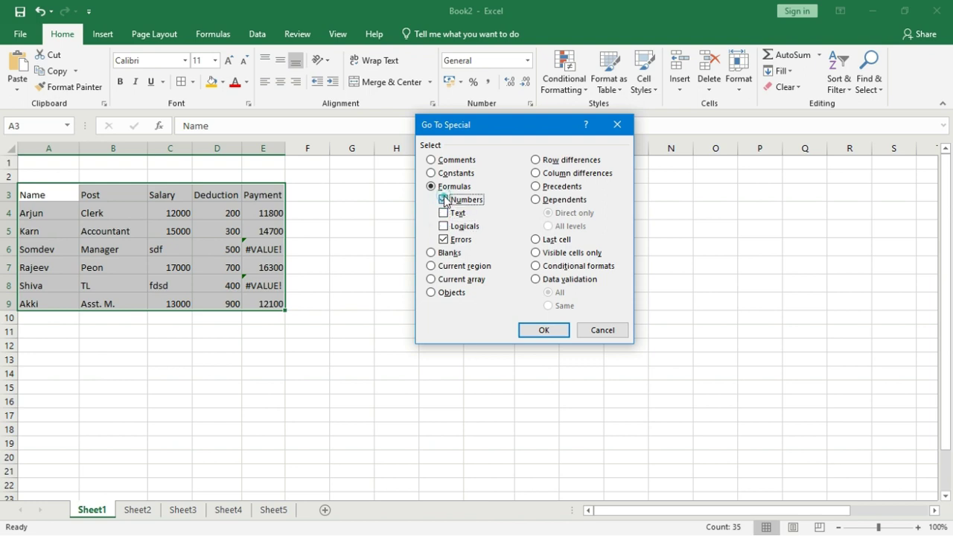
pyautogui.click(530, 330)
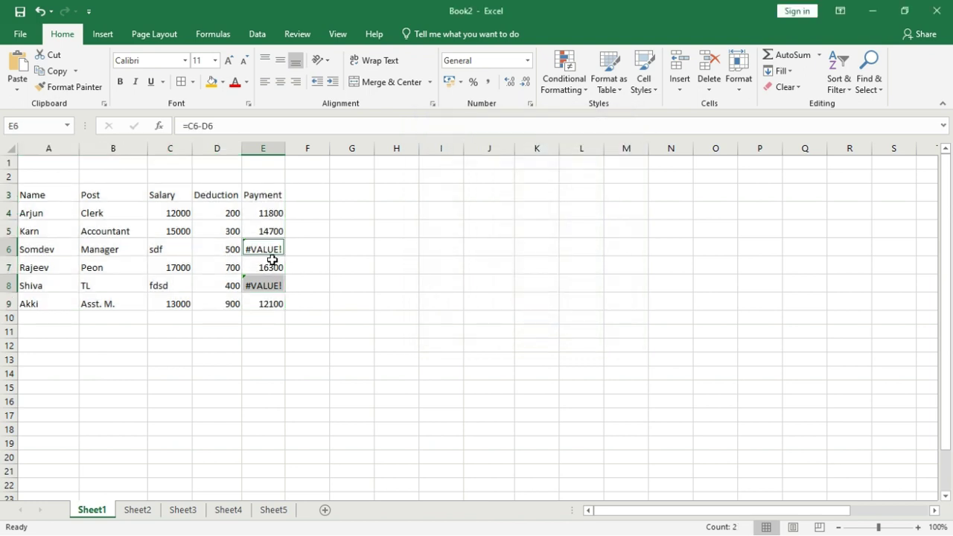
pyautogui.click(235, 82)
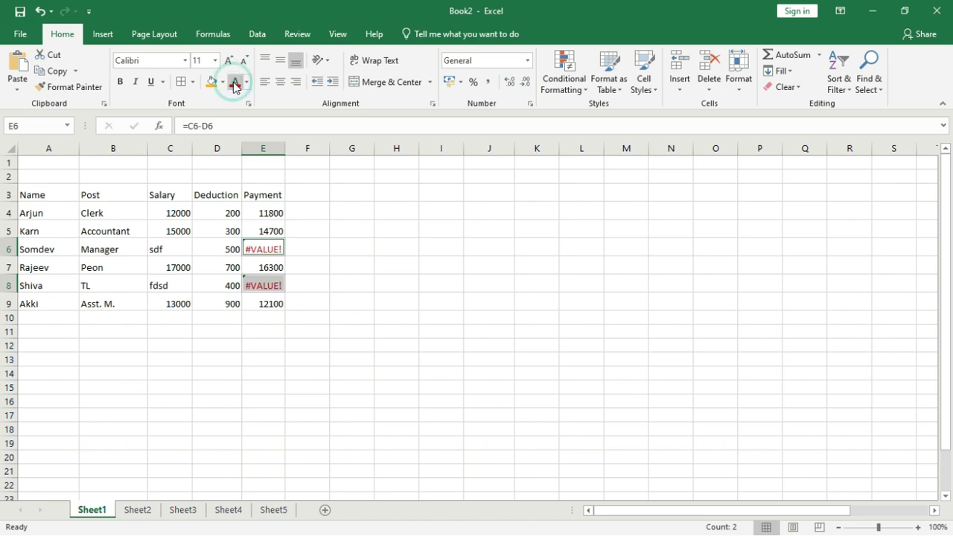
pyautogui.click(366, 313)
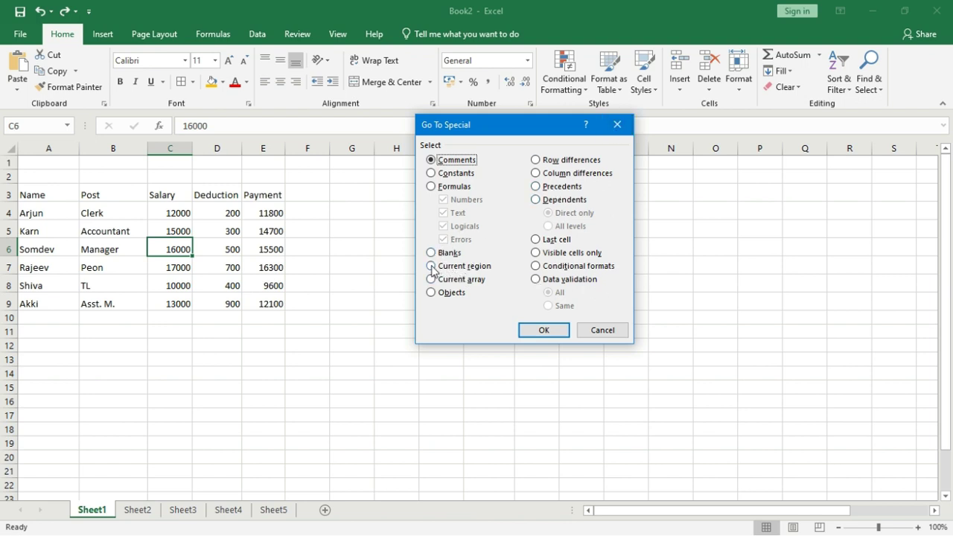
# Clear the contents of cells B6, B8 and D8 in the salary table to create blank cells.
pyautogui.click(600, 330)
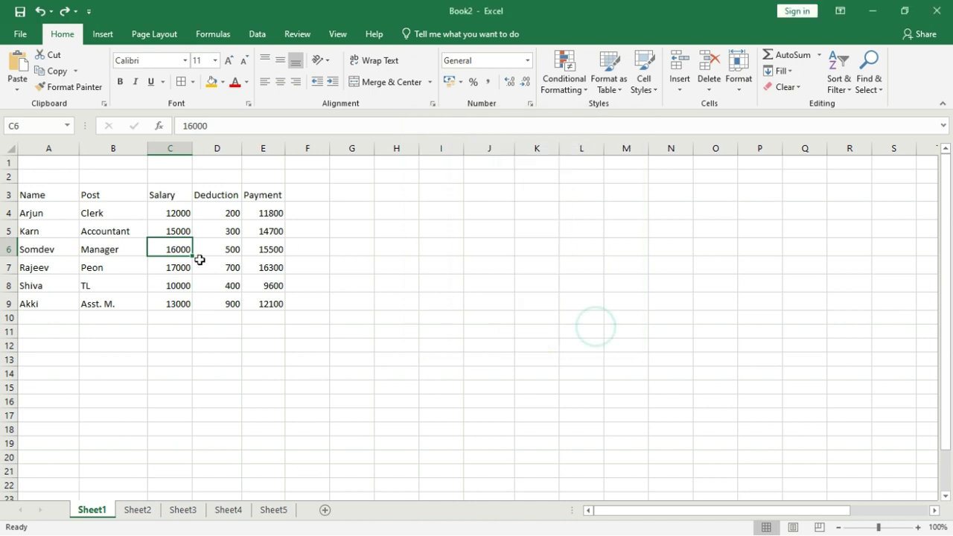
pyautogui.click(127, 249)
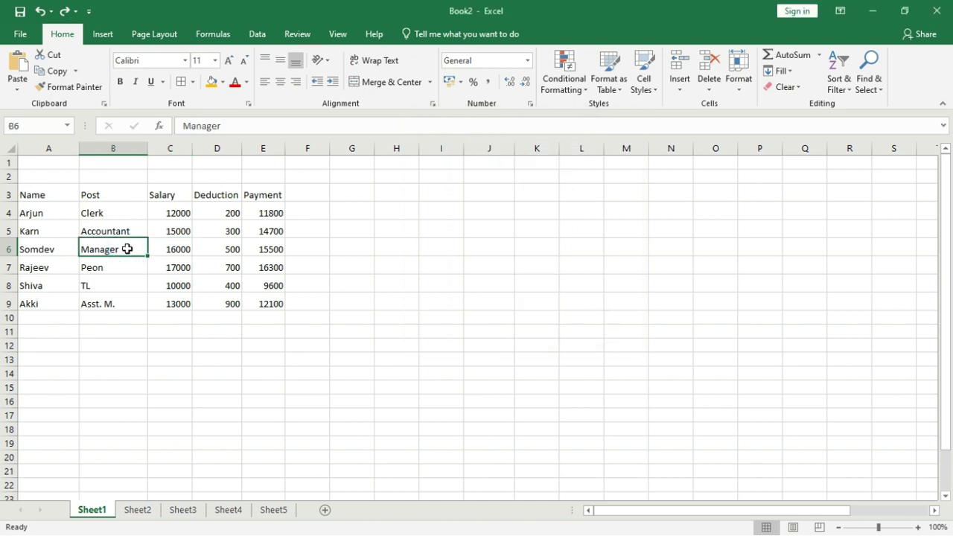
pyautogui.press('Delete')
pyautogui.press('Down')
pyautogui.press('Down')
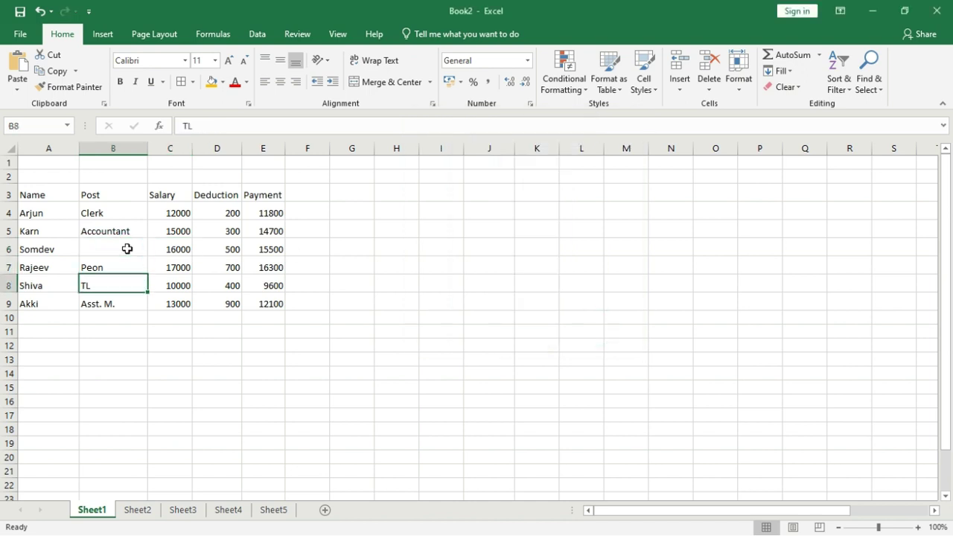
pyautogui.press('Right')
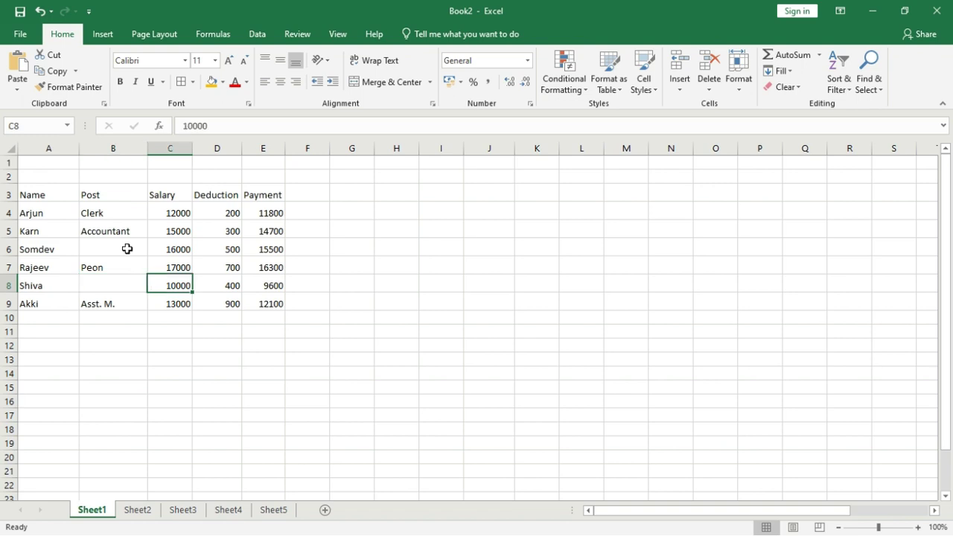
pyautogui.press('Right')
pyautogui.press('Delete')
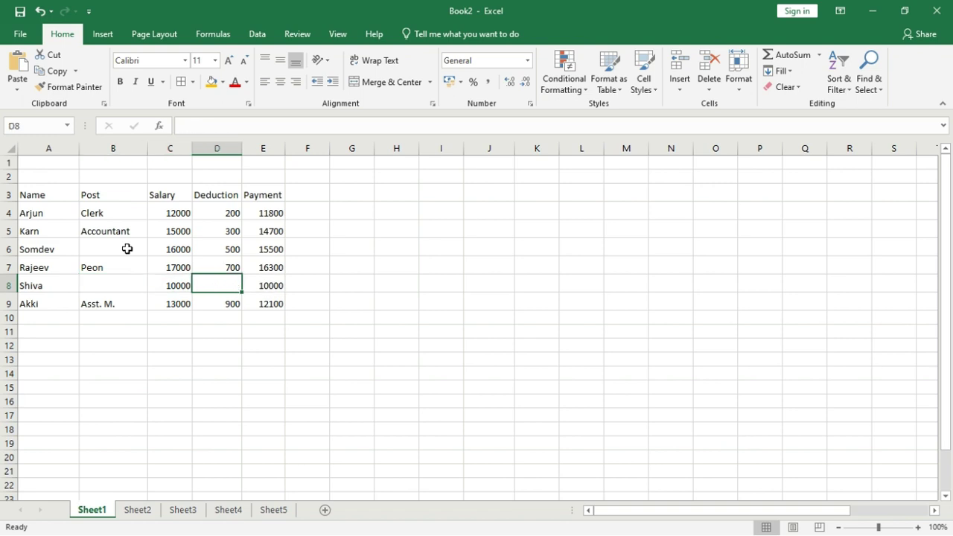
# Select only the blank cells in A3:E9 using Go To Special and fill them with gold.
pyautogui.moveTo(57, 203); pyautogui.dragTo(259, 307)
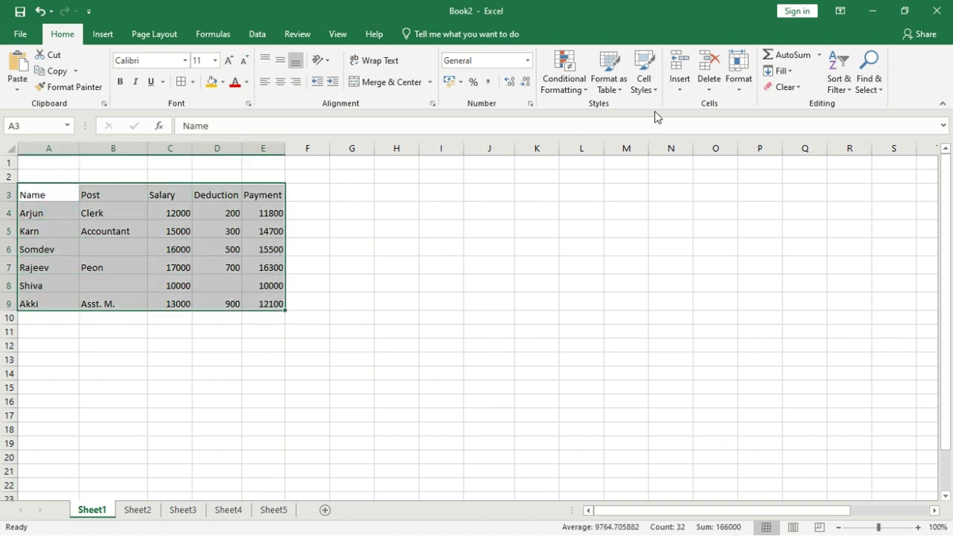
pyautogui.click(865, 86)
pyautogui.click(872, 156)
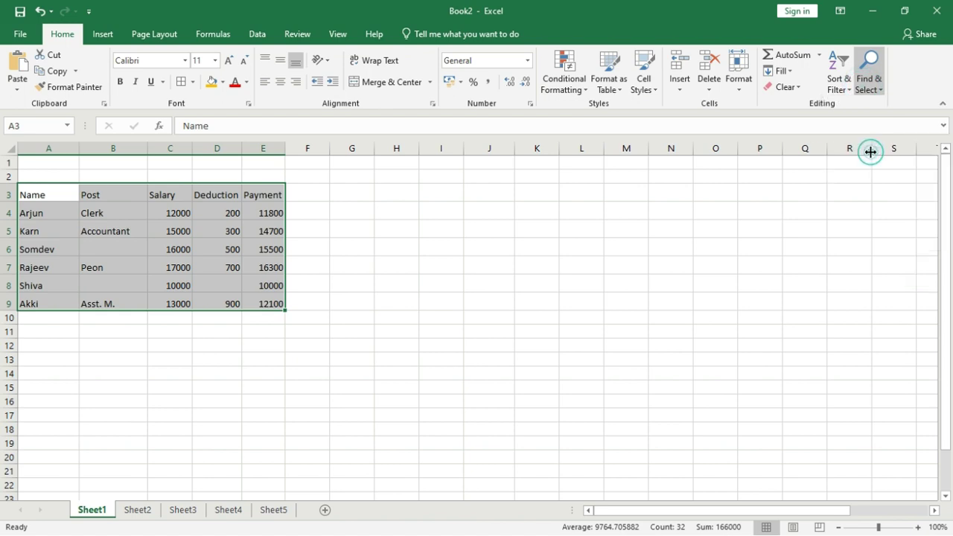
pyautogui.click(432, 254)
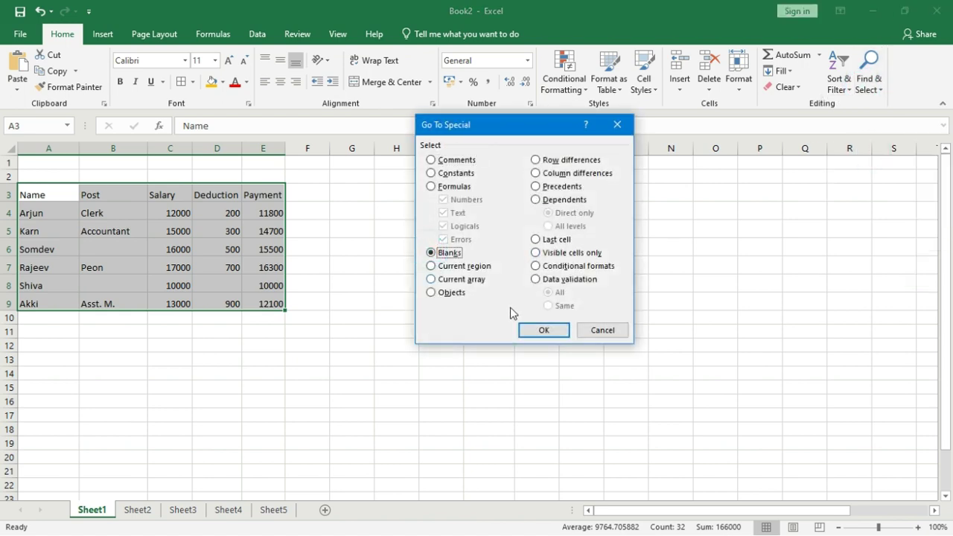
pyautogui.click(529, 328)
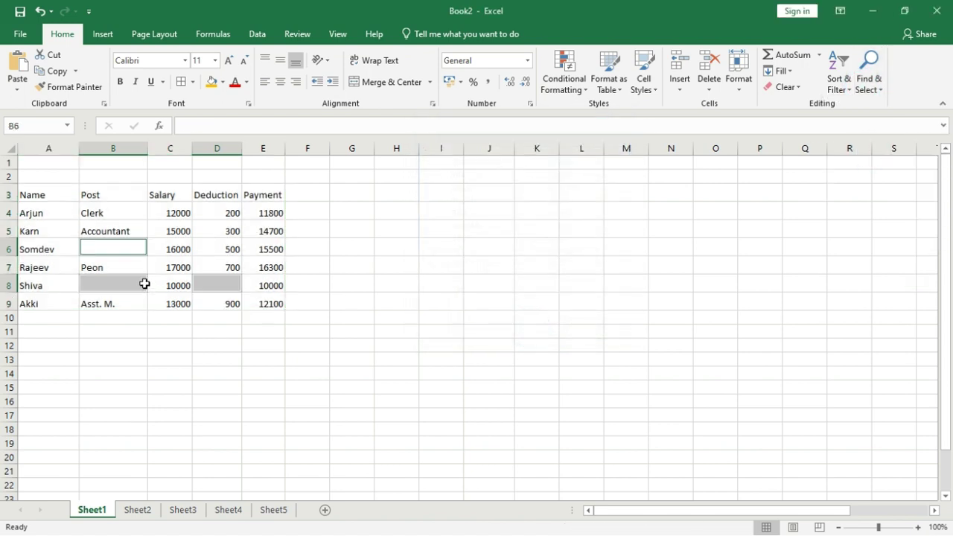
pyautogui.click(212, 81)
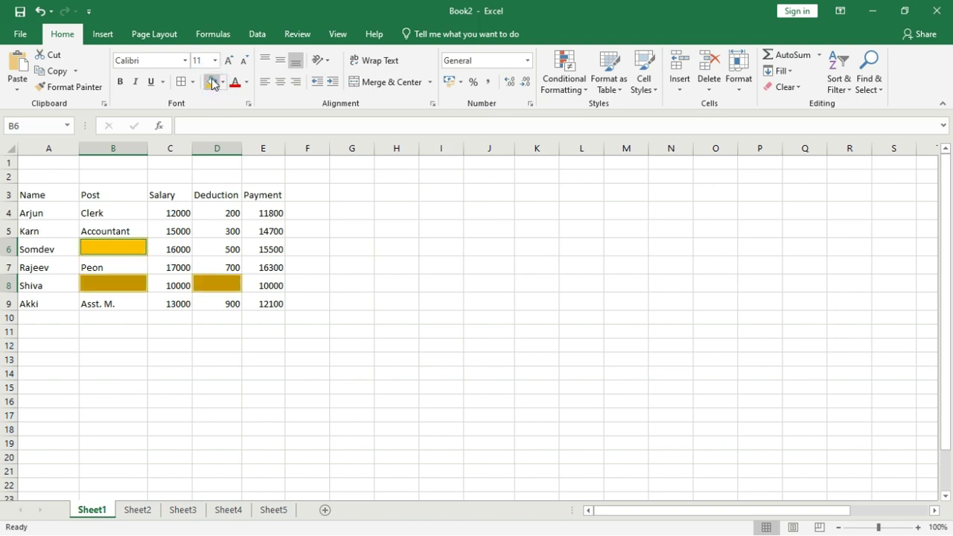
# Undo the gold fill and the clearing of cells B6, B8 and D8.
pyautogui.hotkey('ctrl', 'z')
pyautogui.hotkey('ctrl', 'z')
pyautogui.hotkey('ctrl', 'z')
pyautogui.hotkey('ctrl', 'z')
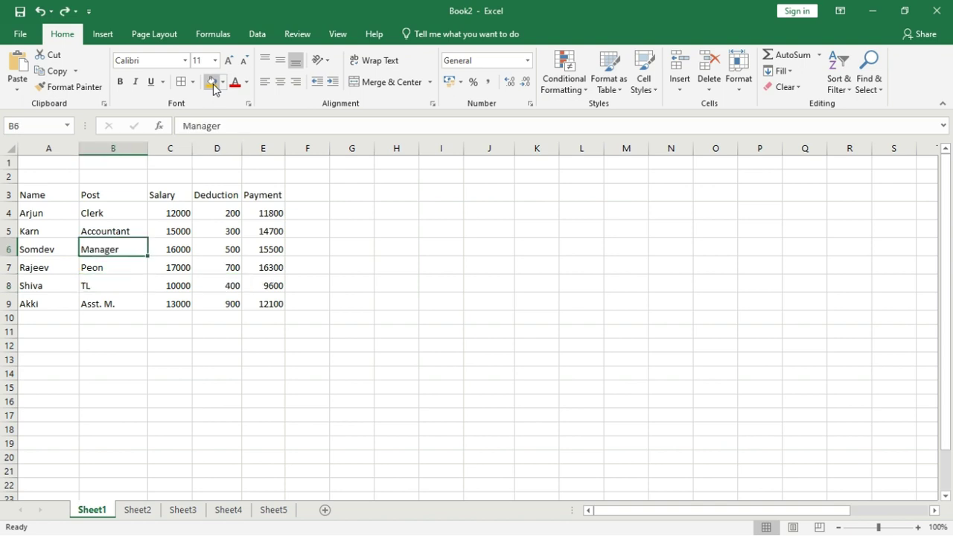
# Copy the Salary, Deduction and Payment columns in C3:E10 and paste them starting at P4.
pyautogui.click(183, 246)
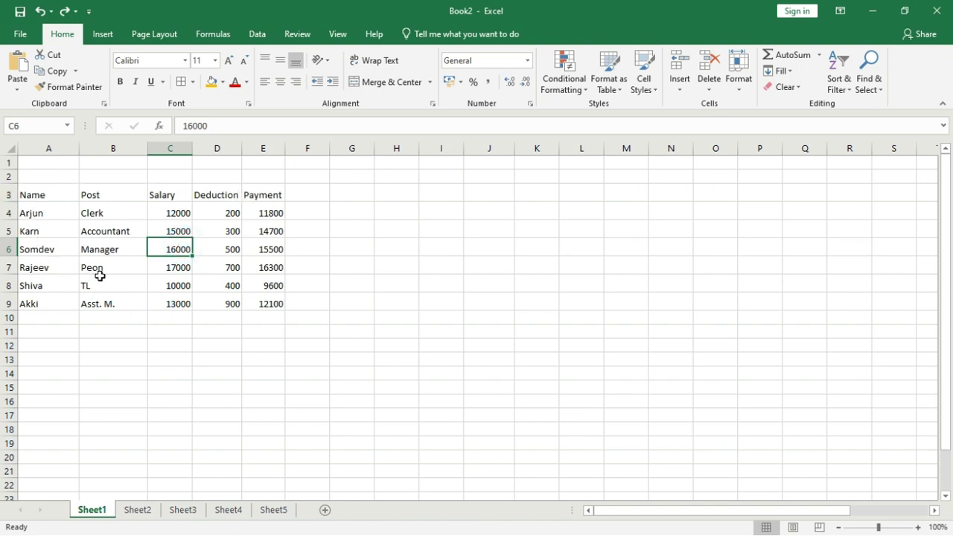
pyautogui.moveTo(176, 196); pyautogui.dragTo(248, 315)
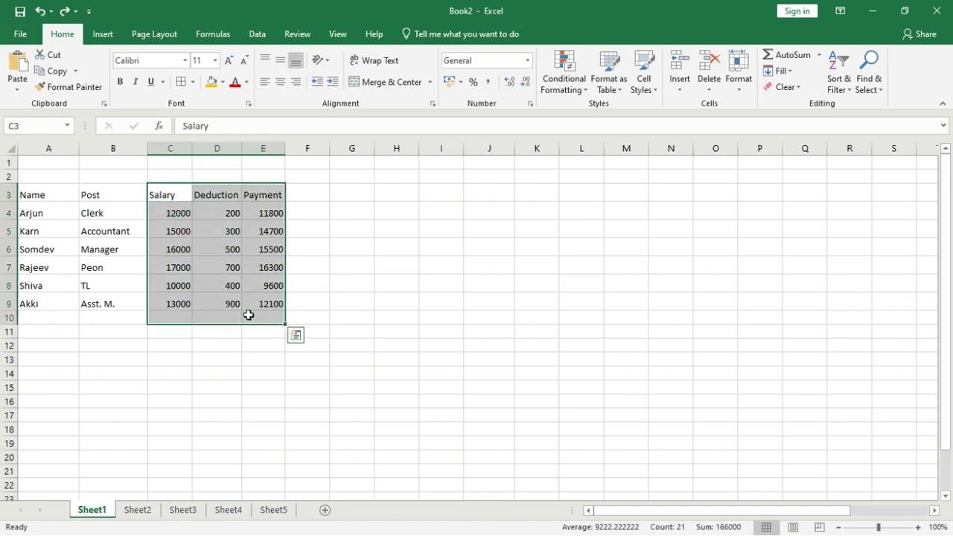
pyautogui.hotkey('ctrl', 'c')
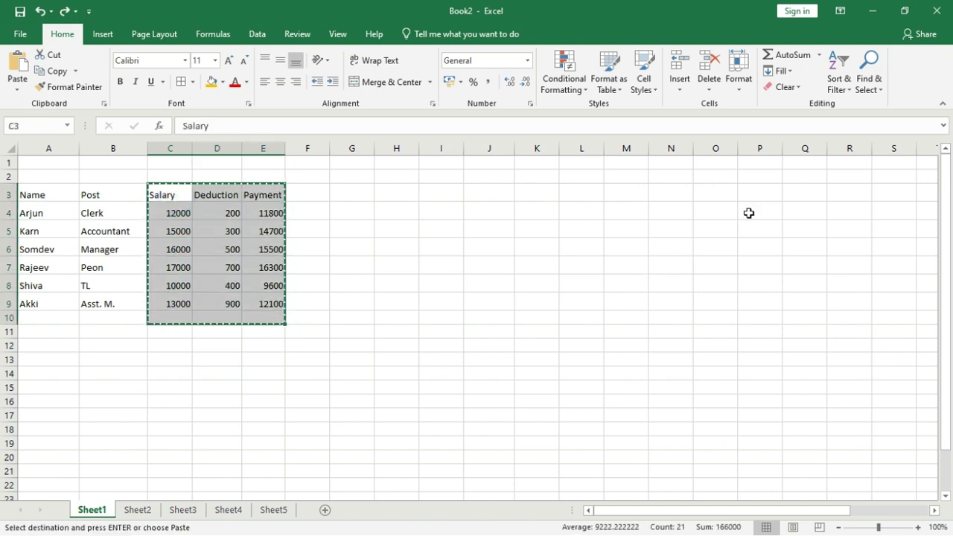
pyautogui.click(748, 213)
pyautogui.hotkey('ctrl', 'v')
pyautogui.press('Escape')
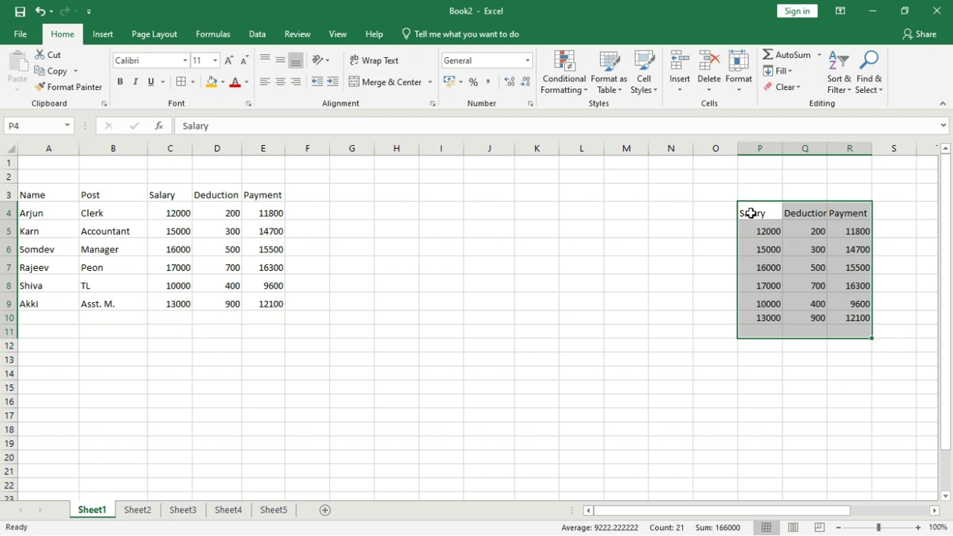
# Select the whole data block around Q6, and the whole data block around C6.
pyautogui.click(755, 214)
pyautogui.click(802, 250)
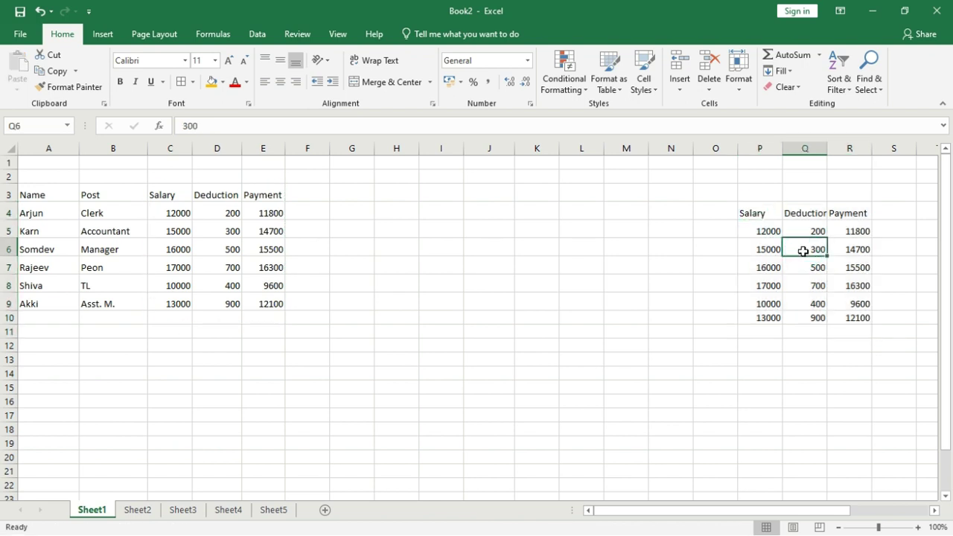
pyautogui.hotkey('ctrl', 'a')
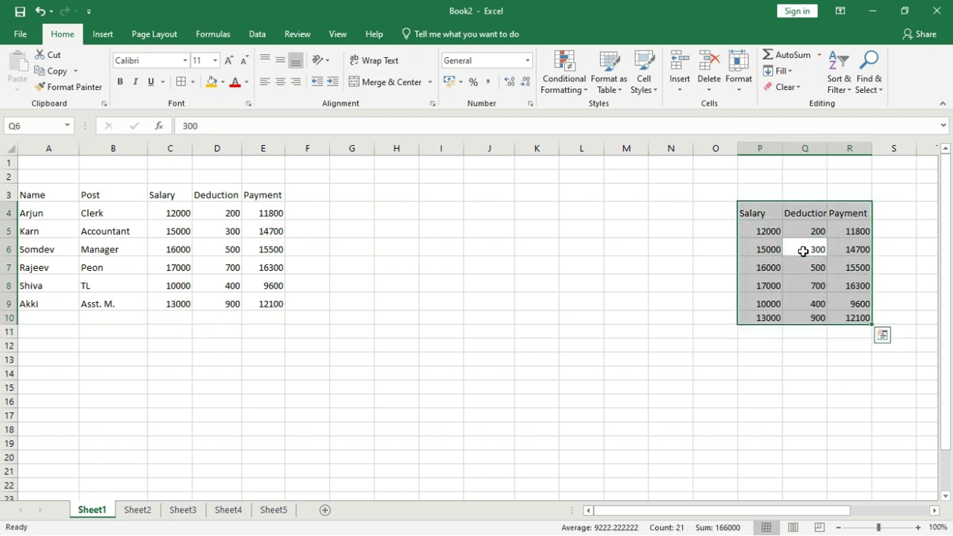
pyautogui.click(189, 250)
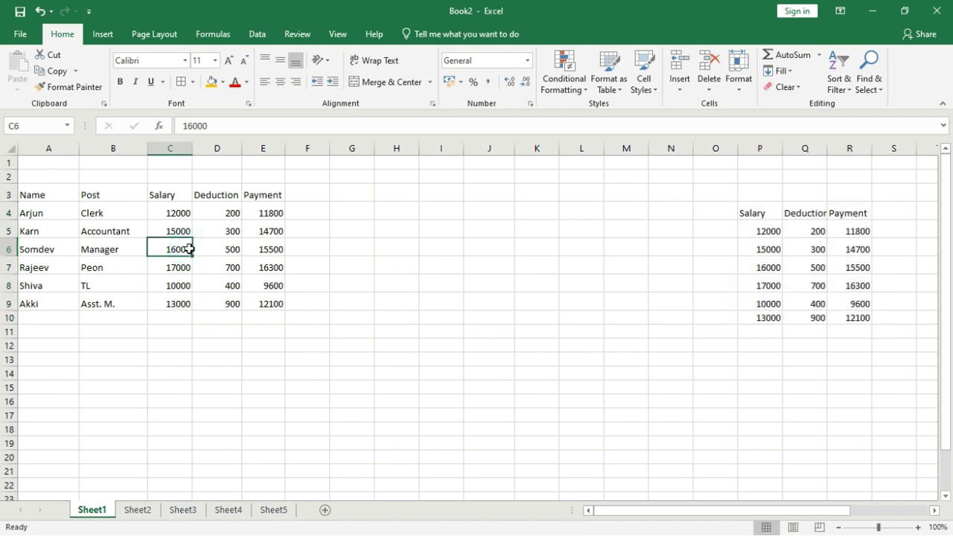
pyautogui.hotkey('ctrl', 'a')
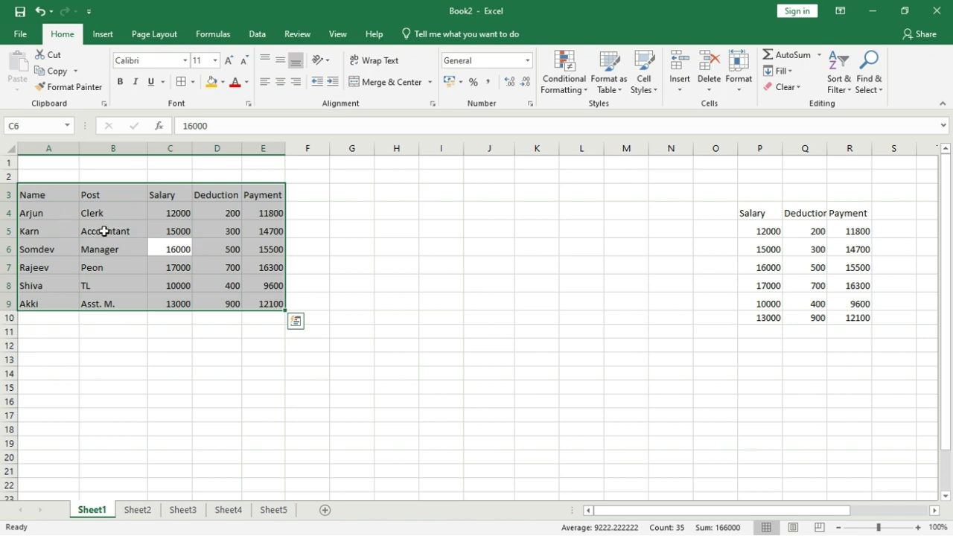
# Select the current region around B6 using Go To Special.
pyautogui.click(123, 249)
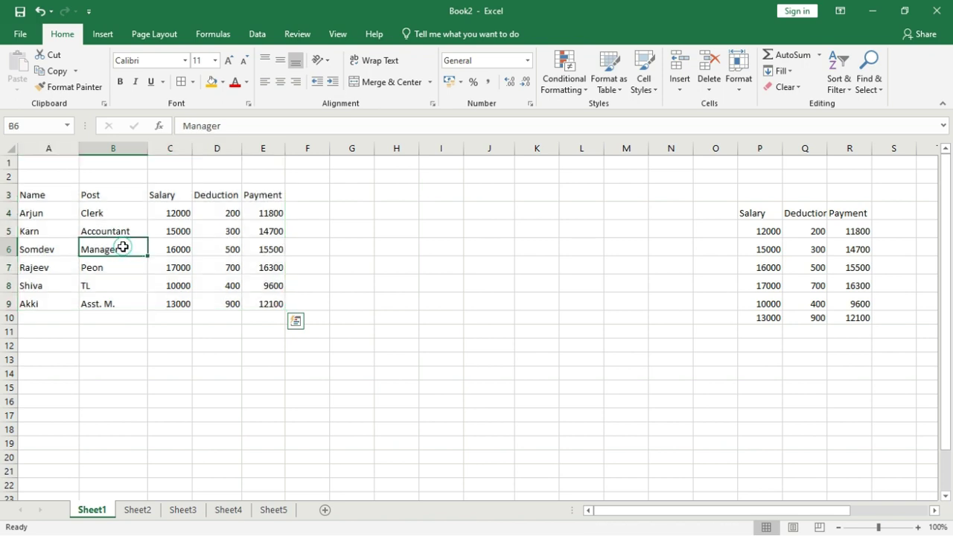
pyautogui.click(870, 83)
pyautogui.click(871, 156)
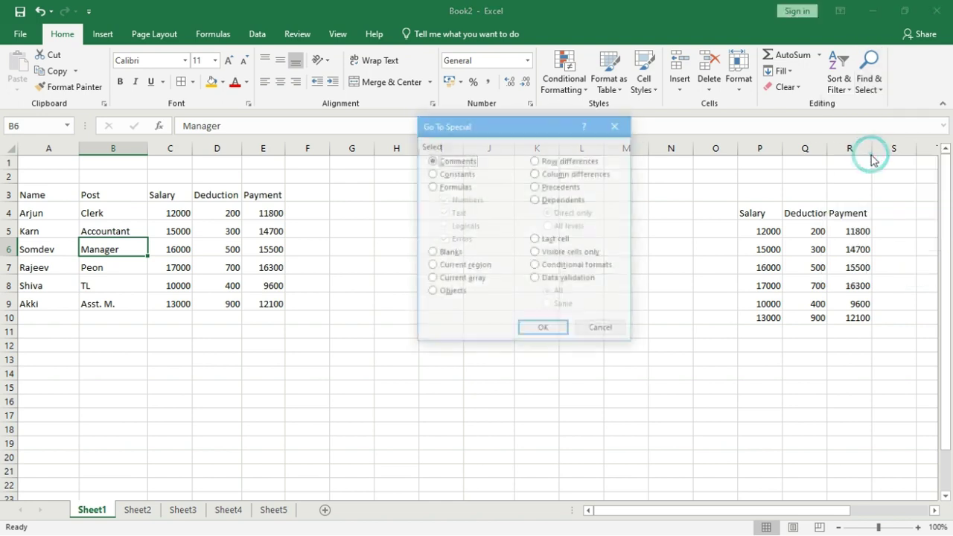
pyautogui.click(432, 267)
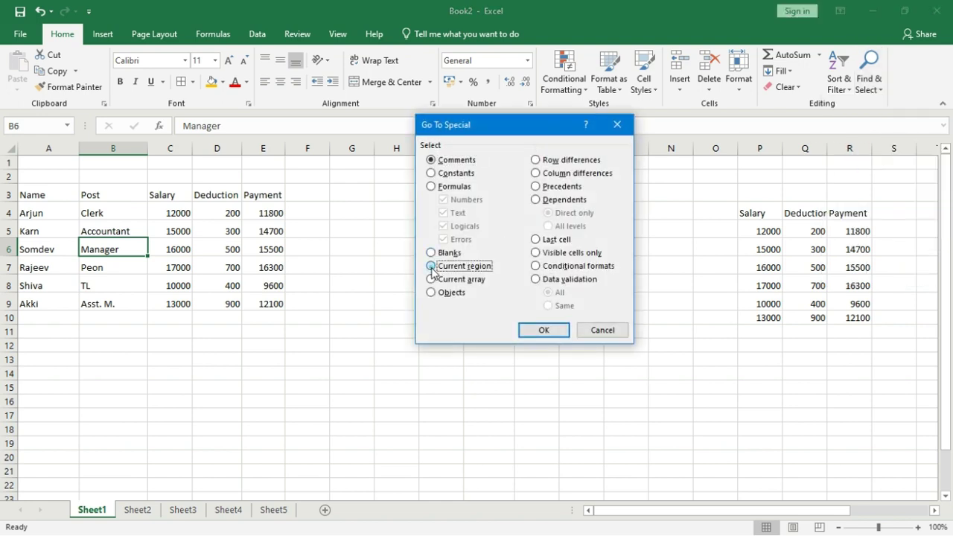
pyautogui.click(537, 330)
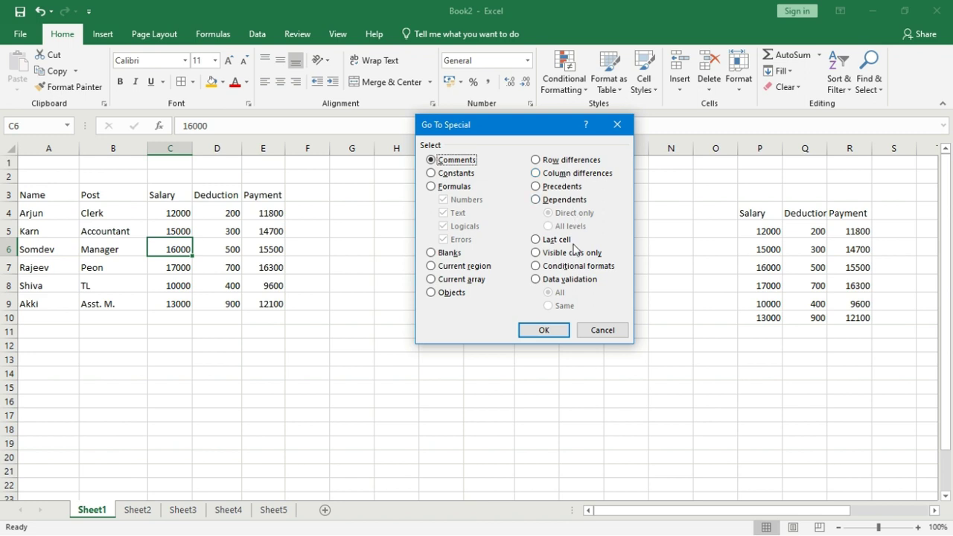
# Insert blue, orange and black snipped-corner rectangles, and move the orange one below the salary table to about E11:I16.
pyautogui.click(432, 294)
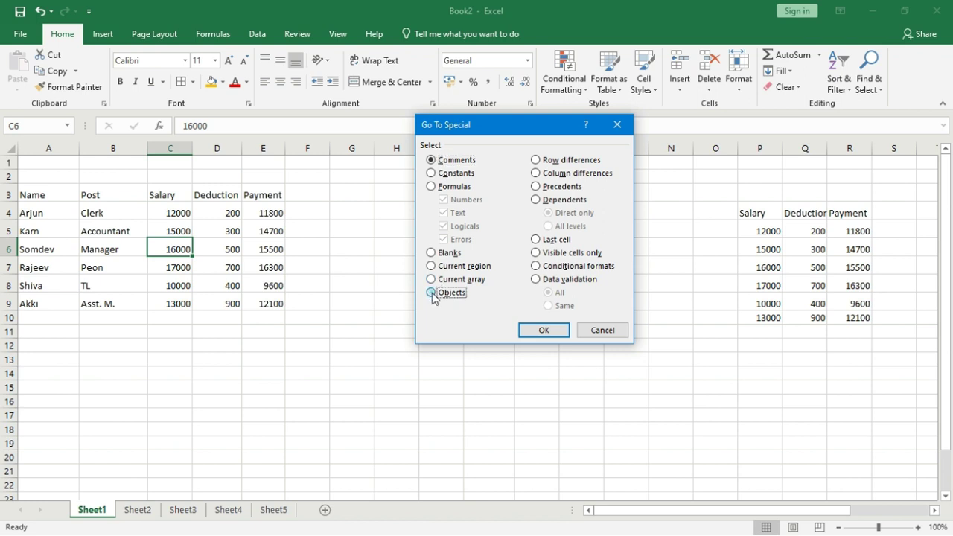
pyautogui.click(603, 329)
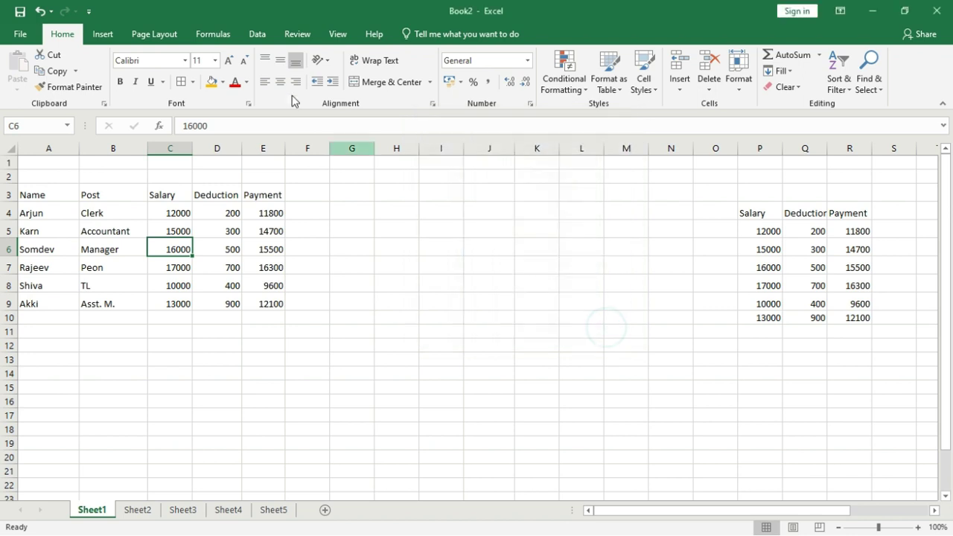
pyautogui.click(111, 34)
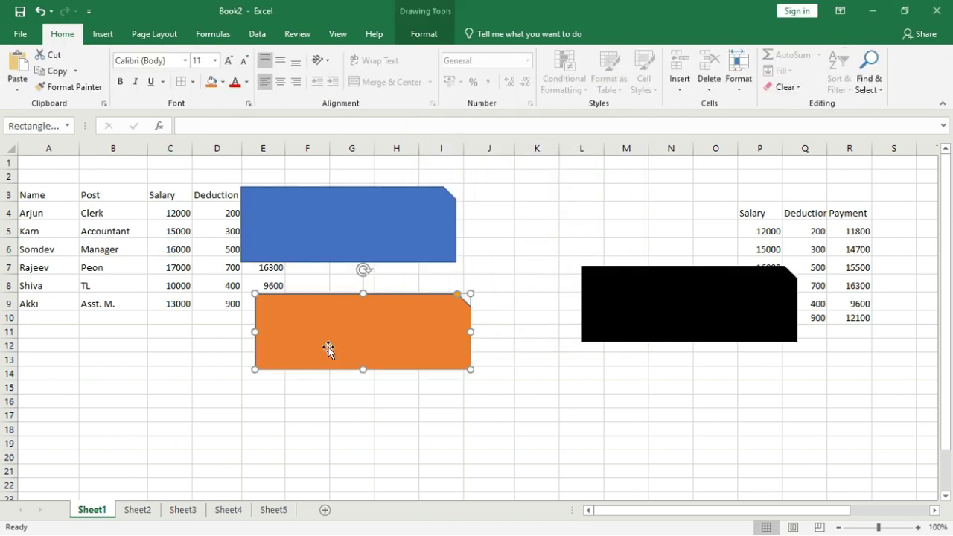
pyautogui.moveTo(329, 347); pyautogui.dragTo(335, 383)
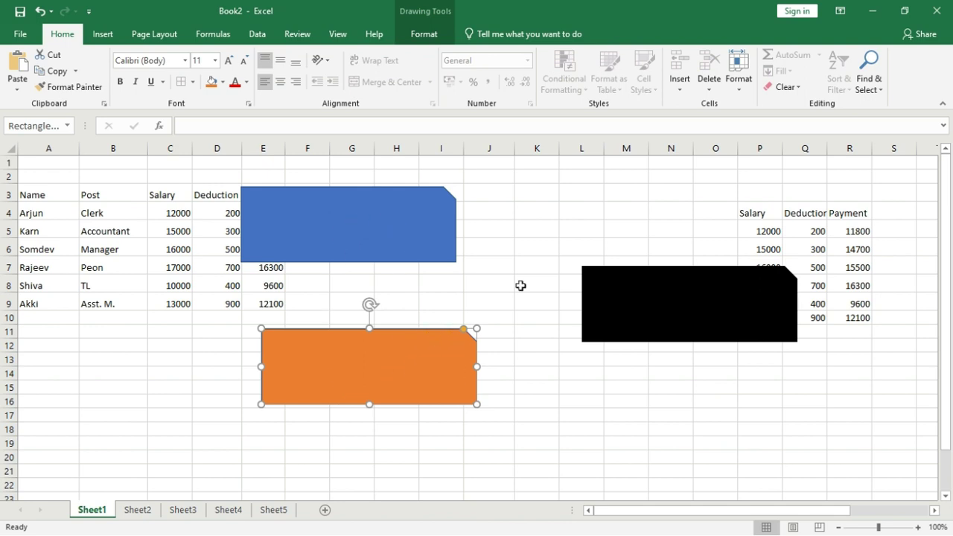
pyautogui.click(623, 403)
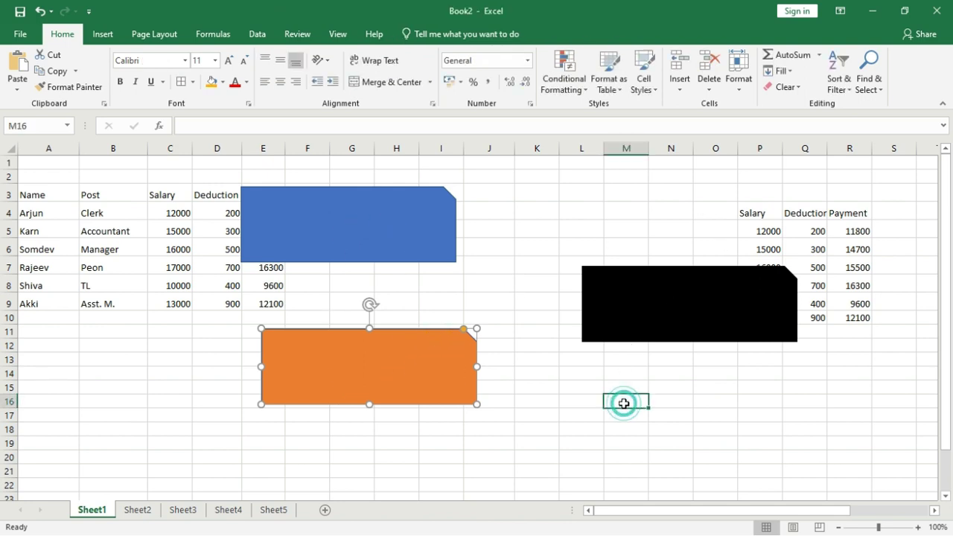
# Select all the objects on the sheet using Go To Special.
pyautogui.click(874, 84)
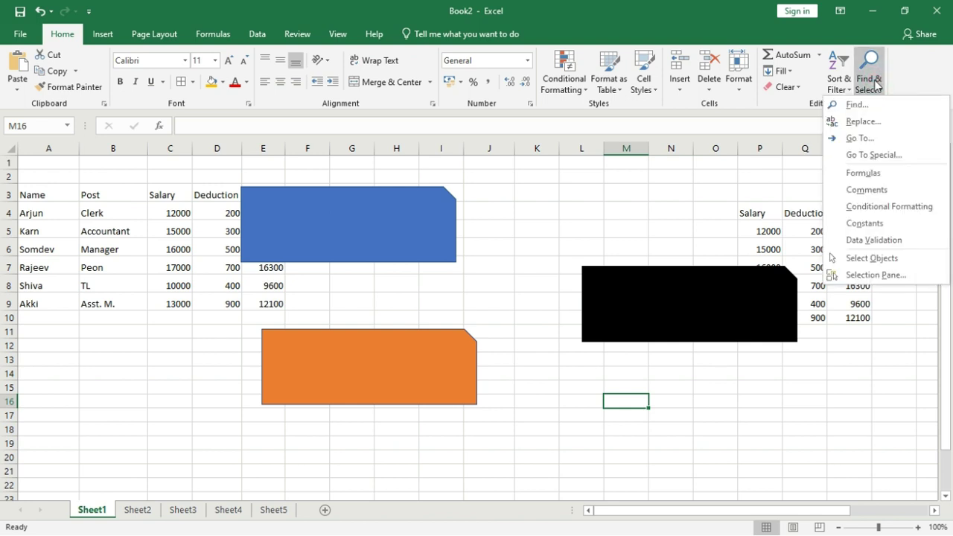
pyautogui.click(871, 157)
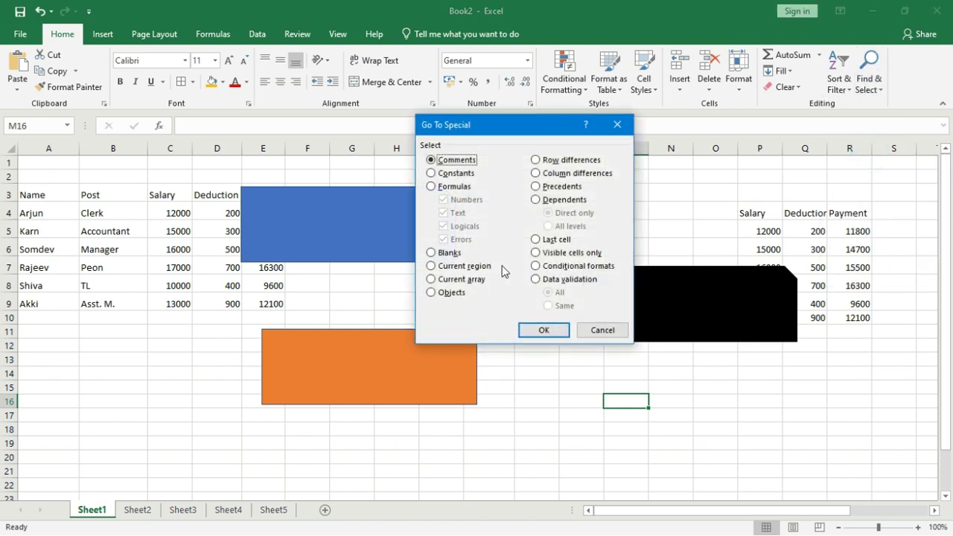
pyautogui.click(430, 294)
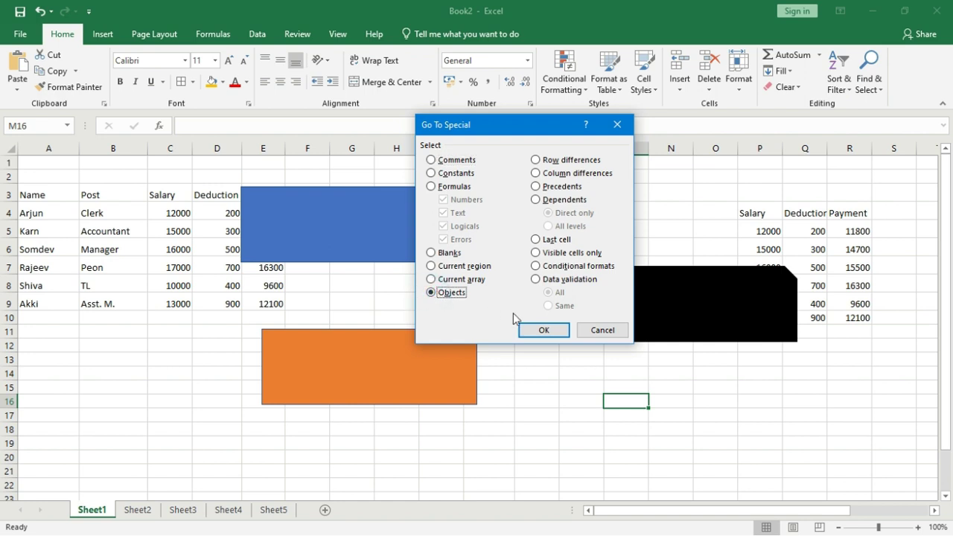
pyautogui.click(528, 329)
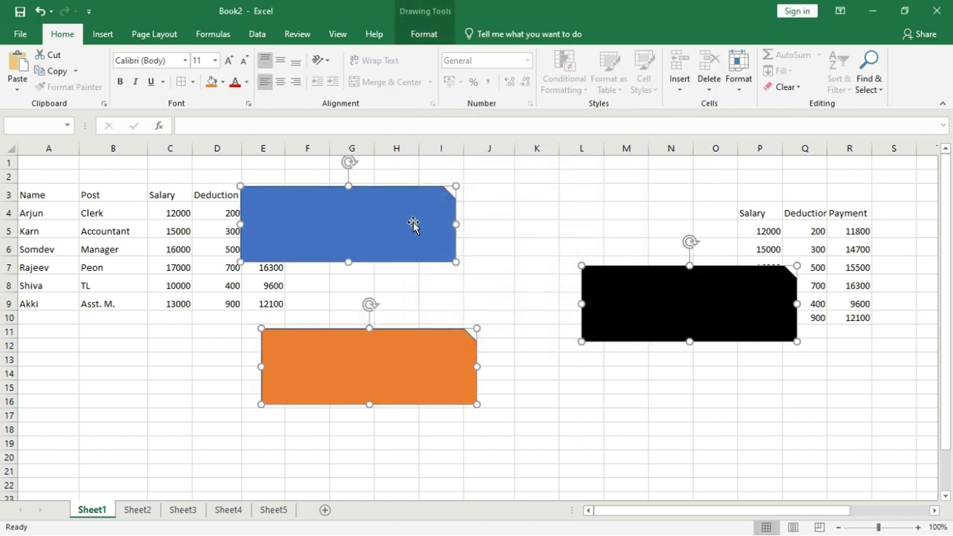
# Cycle the selection through the blue, orange and black shapes one at a time.
pyautogui.click(632, 332)
pyautogui.press('Tab')
pyautogui.press('Tab')
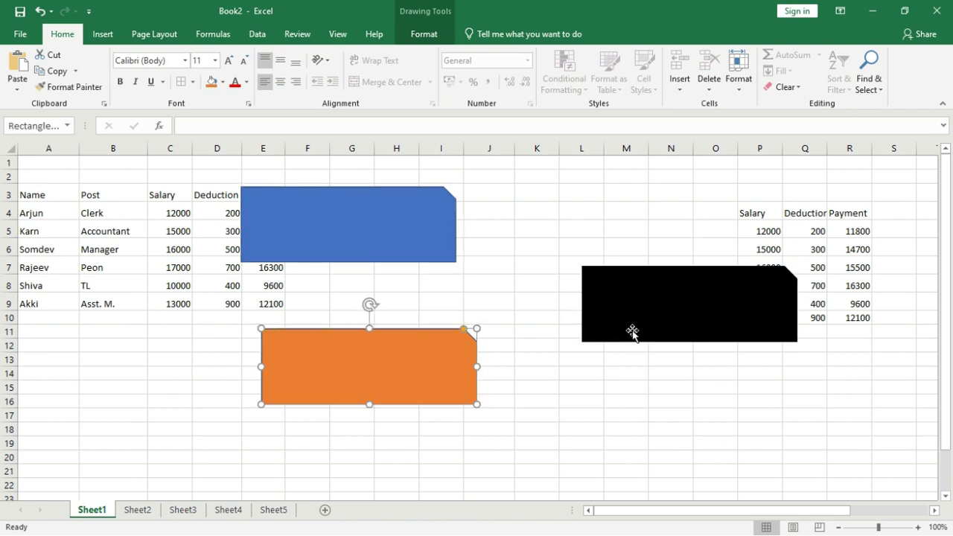
pyautogui.press('Tab')
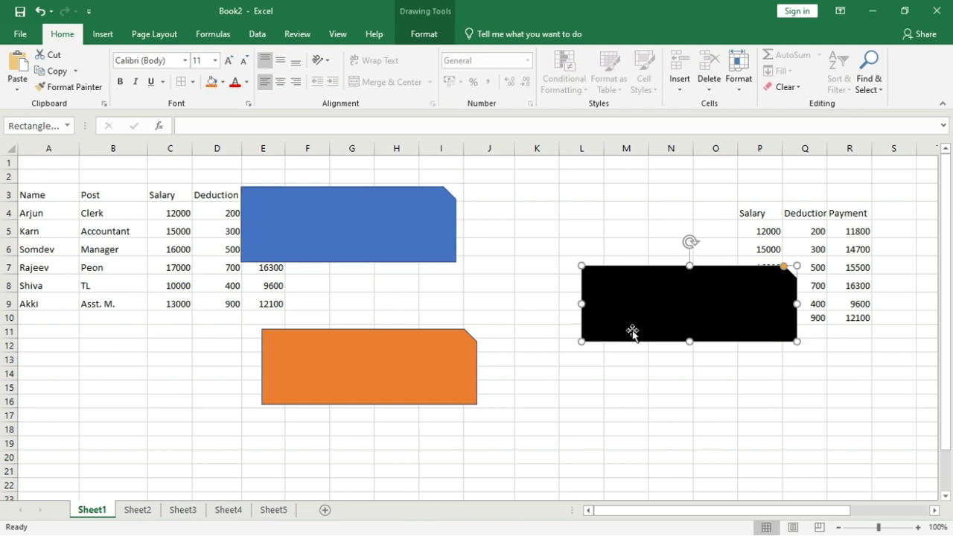
pyautogui.press('Tab')
pyautogui.press('Tab')
pyautogui.press('Tab')
pyautogui.press('Tab')
pyautogui.press('Tab')
pyautogui.press('Tab')
pyautogui.press('Tab')
pyautogui.press('Tab')
pyautogui.press('Tab')
pyautogui.press('Tab')
pyautogui.press('Tab')
pyautogui.press('Tab')
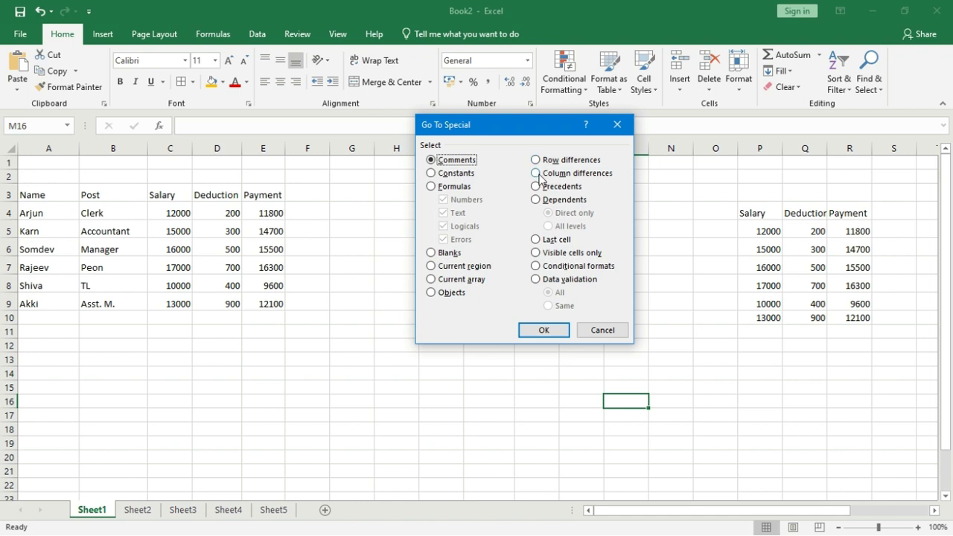
# Select the row differences within B2:H4 on Sheet2 using Go To Special.
pyautogui.click(603, 329)
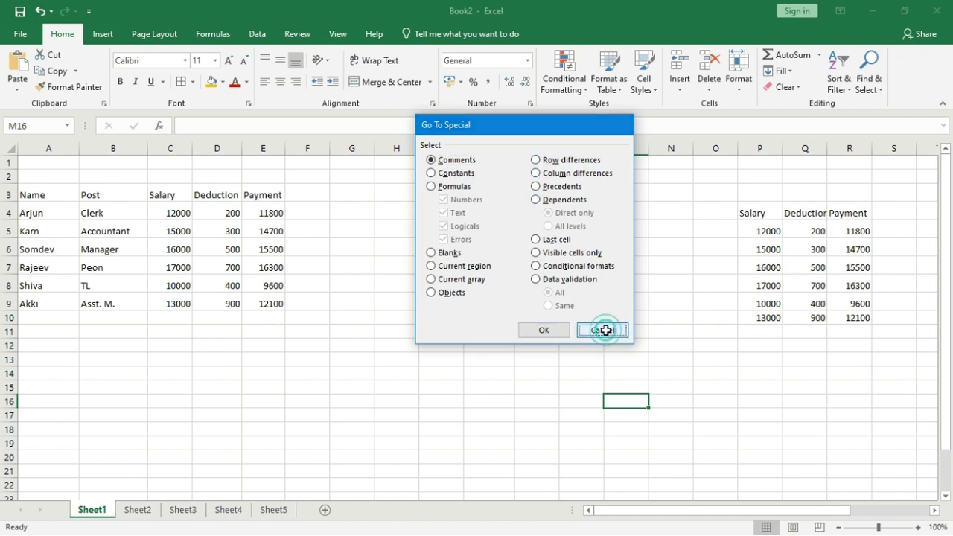
pyautogui.click(137, 510)
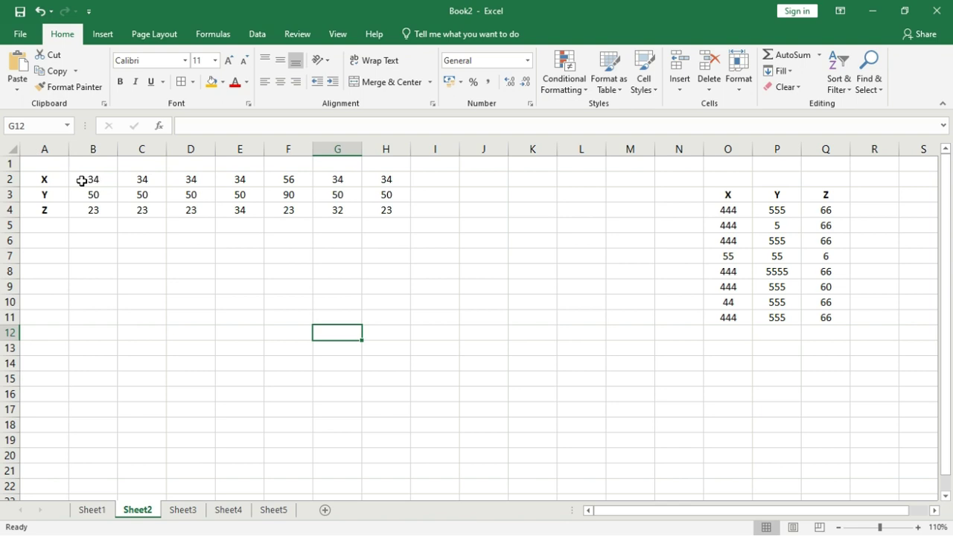
pyautogui.moveTo(81, 180); pyautogui.dragTo(379, 208)
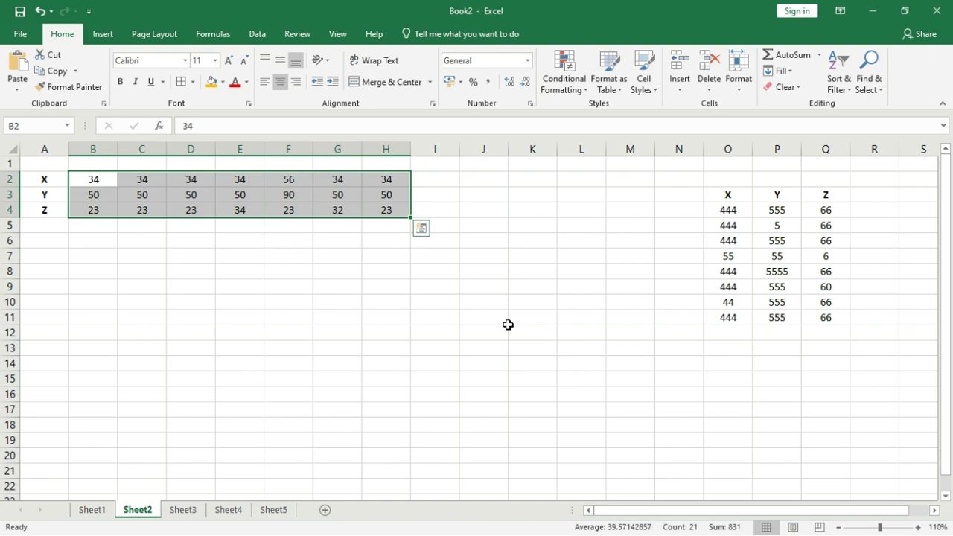
pyautogui.hotkey('ctrl', 'g')
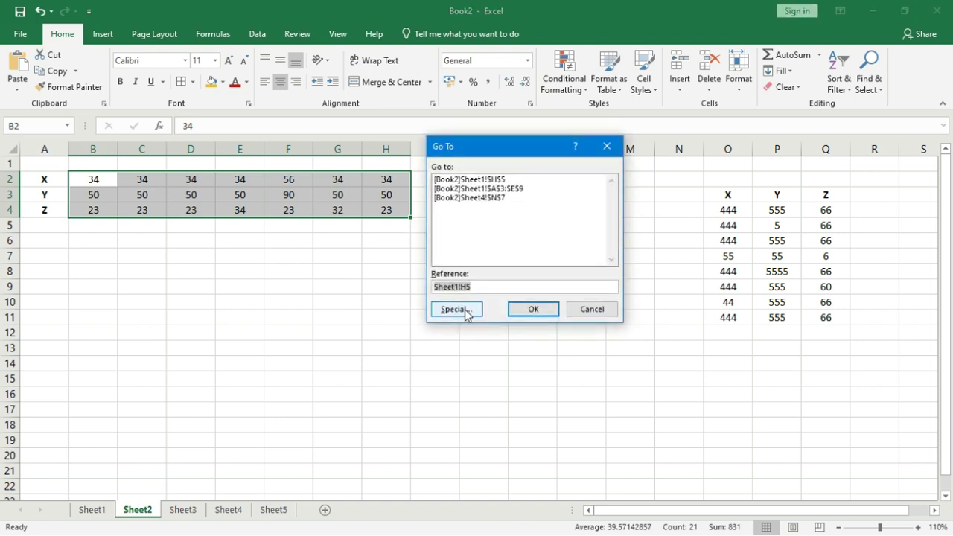
pyautogui.click(464, 309)
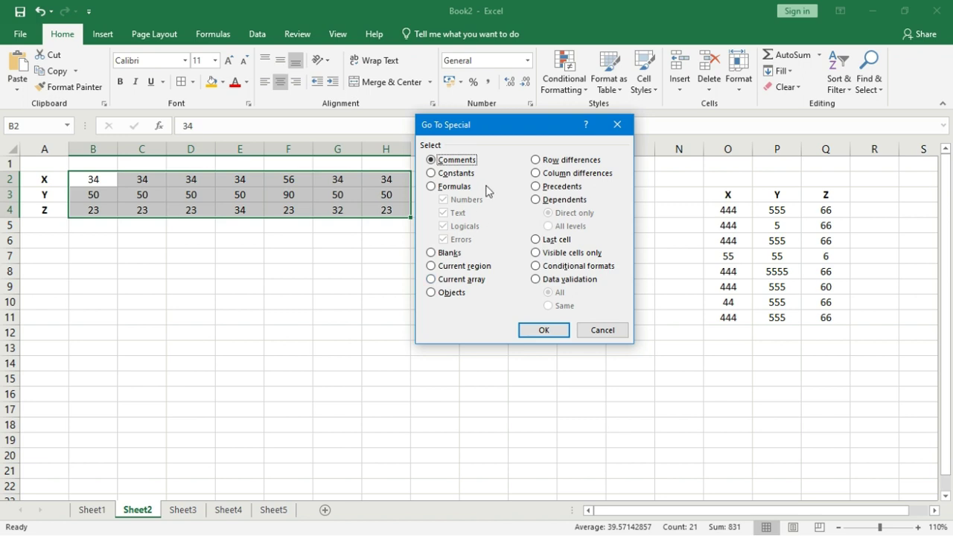
pyautogui.moveTo(507, 132); pyautogui.dragTo(523, 126)
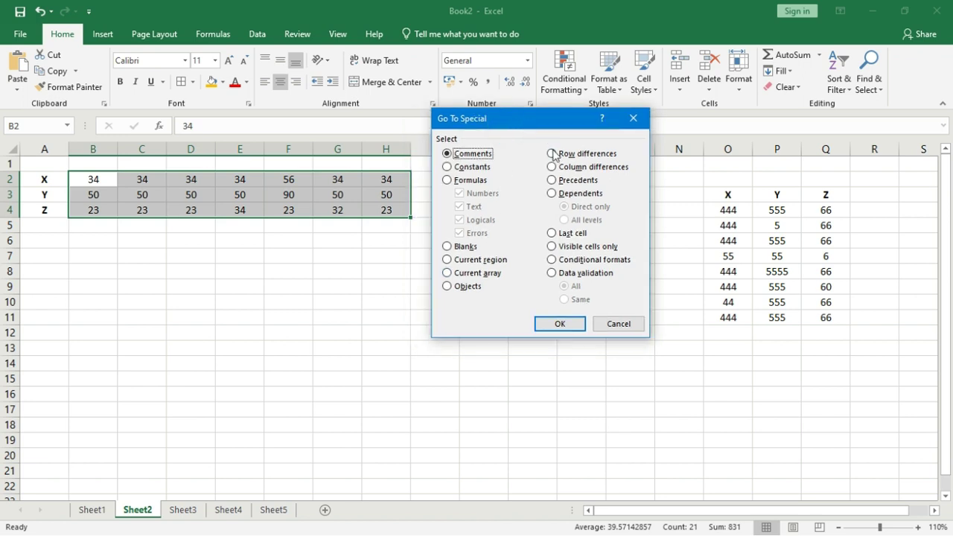
pyautogui.click(553, 154)
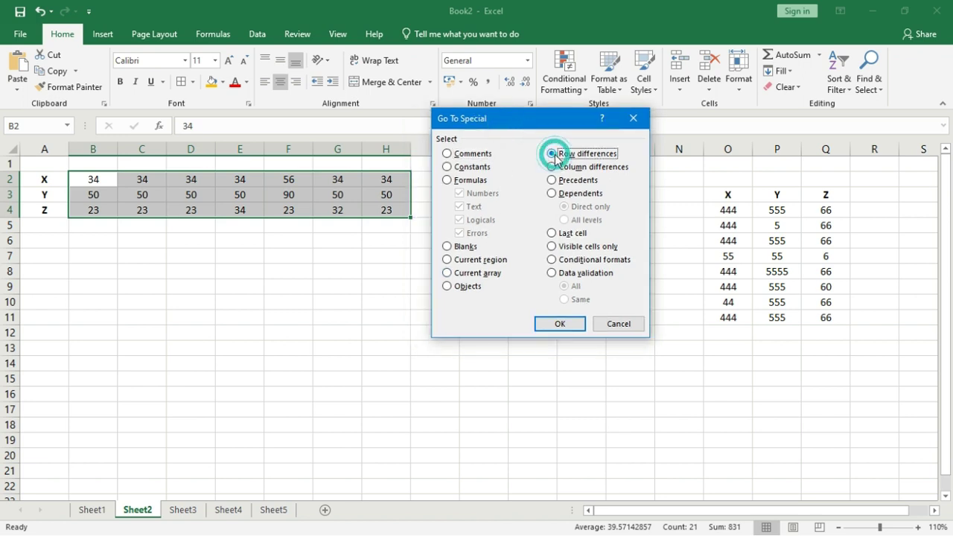
pyautogui.click(558, 323)
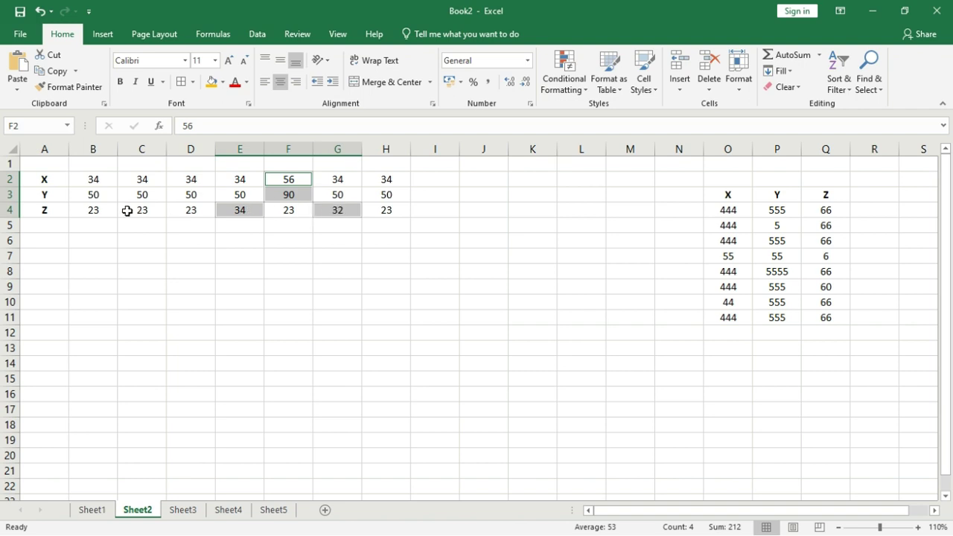
# Select the column differences within O4:Q11 on Sheet2 using Go To Special.
pyautogui.click(532, 251)
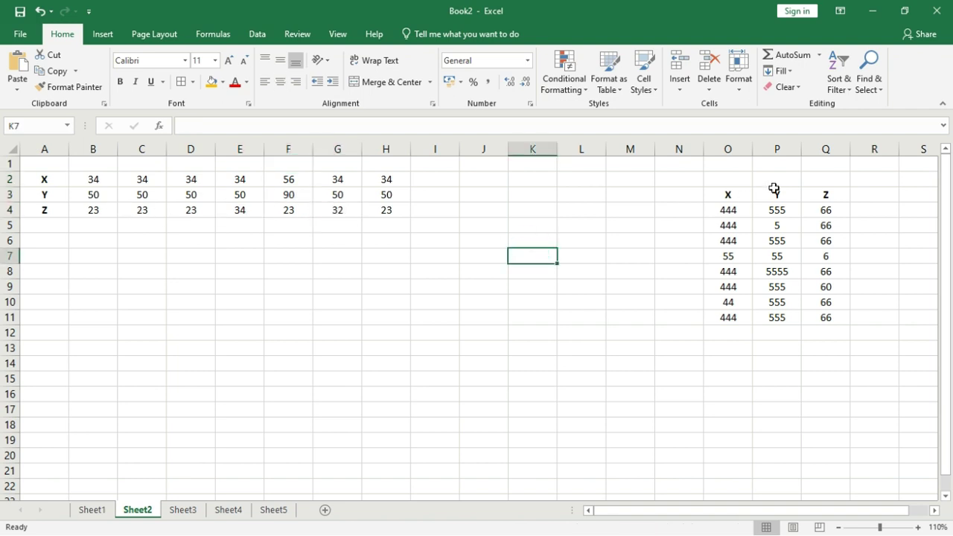
pyautogui.moveTo(732, 210); pyautogui.dragTo(820, 318)
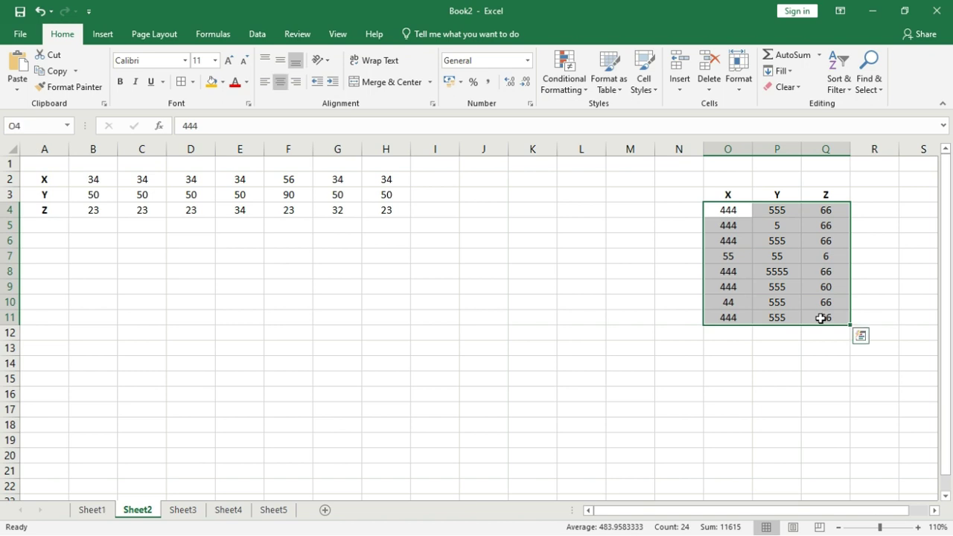
pyautogui.hotkey('ctrl', 'g')
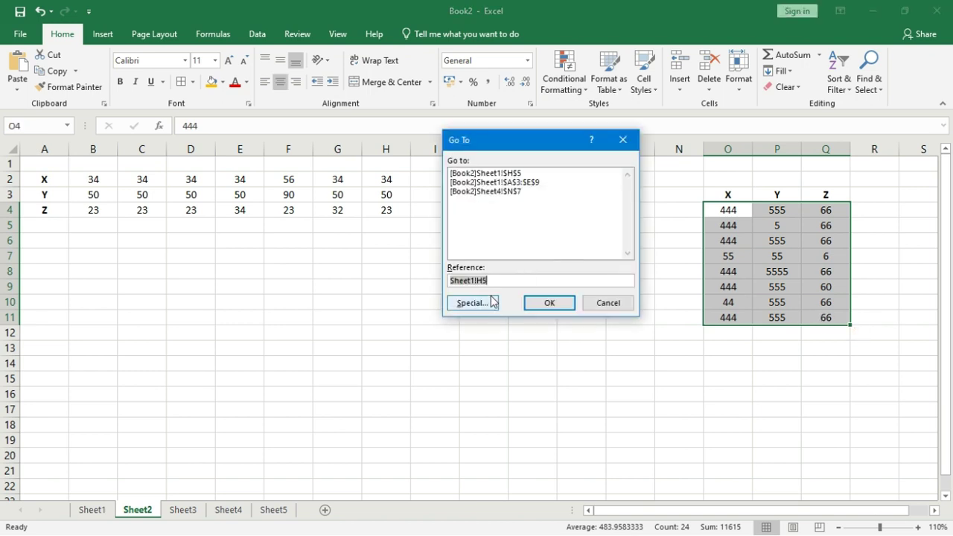
pyautogui.click(482, 304)
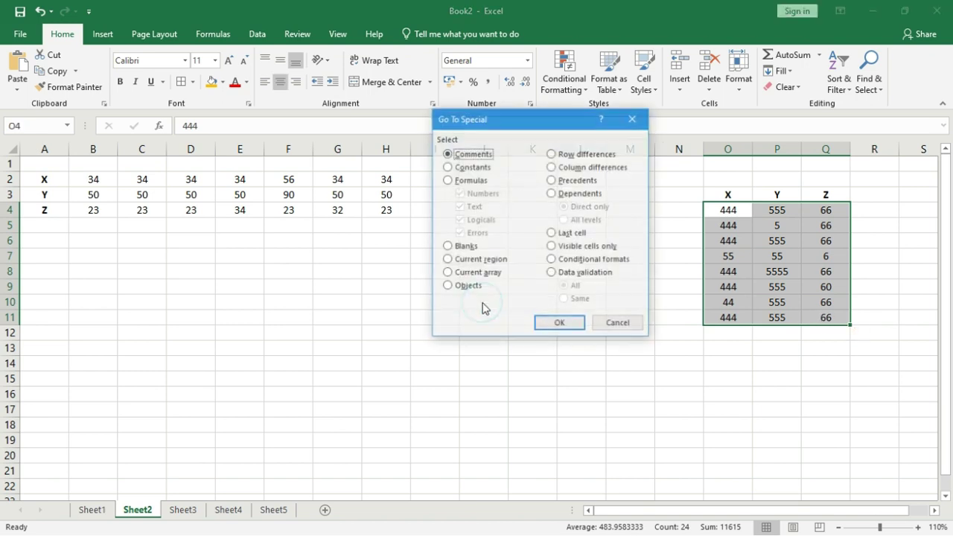
pyautogui.click(553, 167)
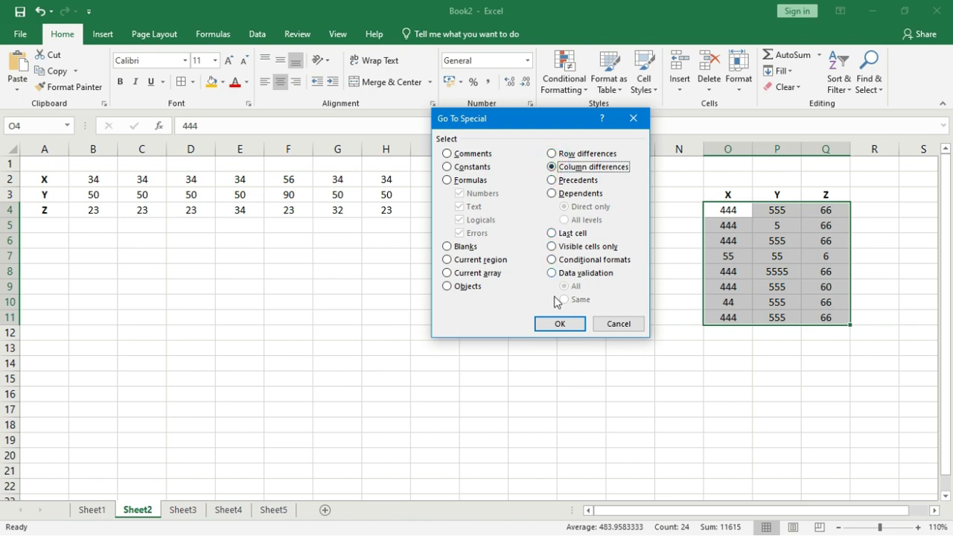
pyautogui.click(555, 322)
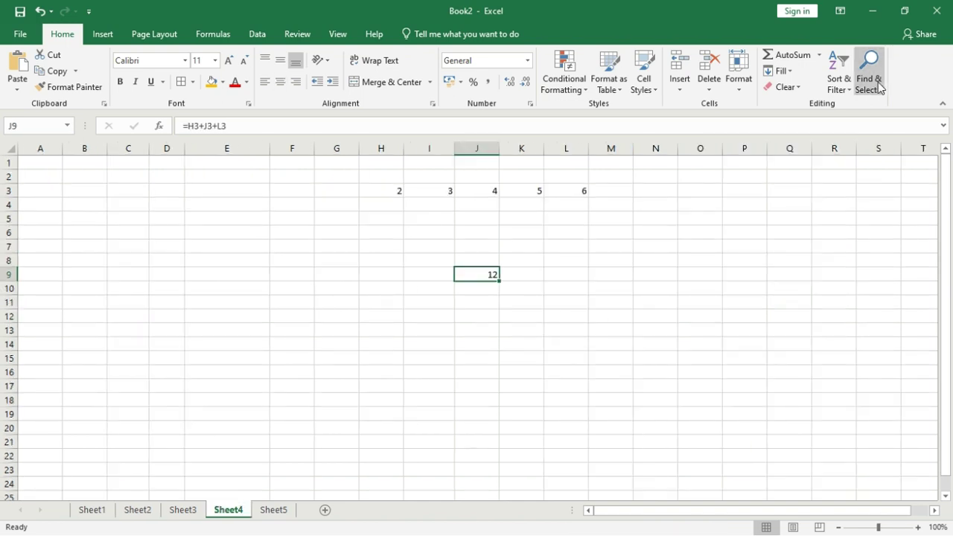
pyautogui.click(868, 78)
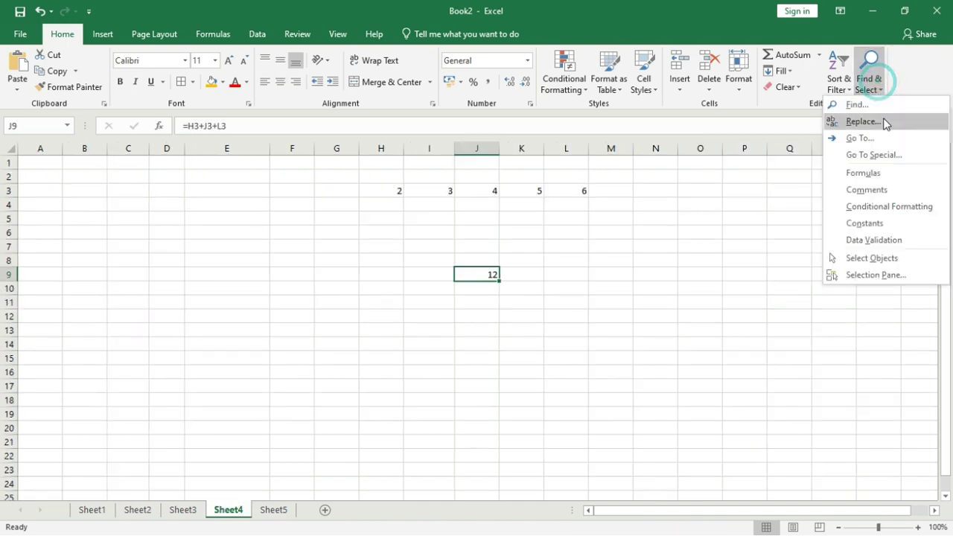
pyautogui.click(879, 155)
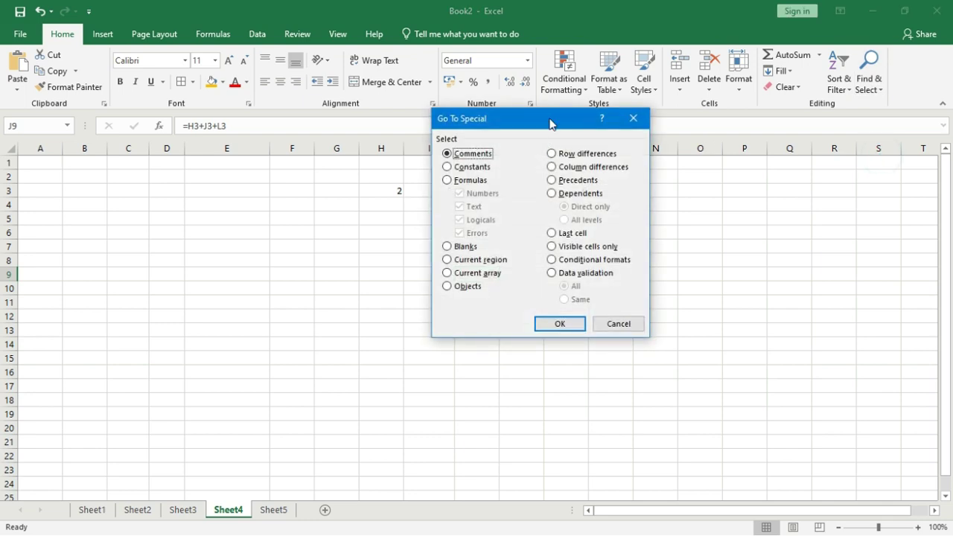
pyautogui.moveTo(441, 146); pyautogui.dragTo(208, 201)
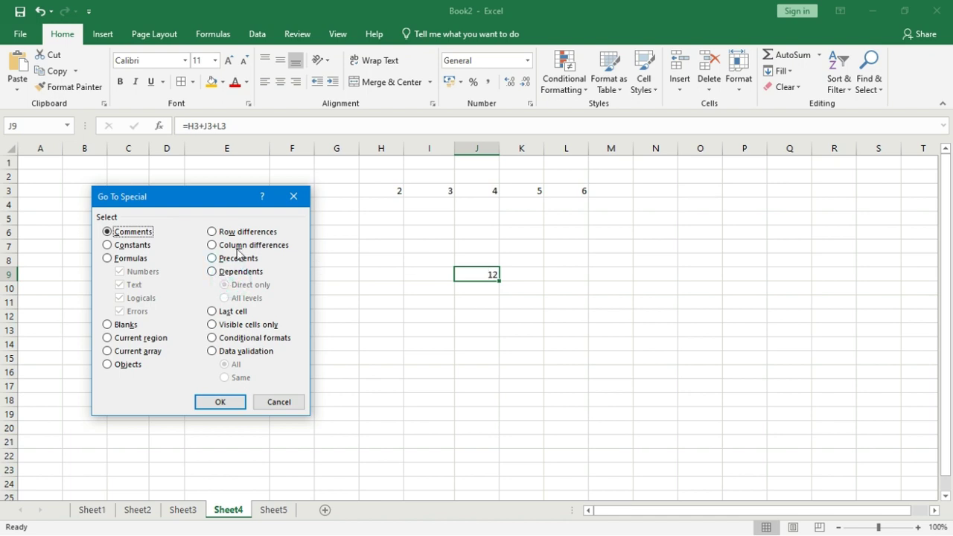
pyautogui.click(294, 197)
# Select the direct precedents for the range H2:M10 on Sheet4 using Go To Special.
pyautogui.moveTo(385, 177); pyautogui.dragTo(595, 291)
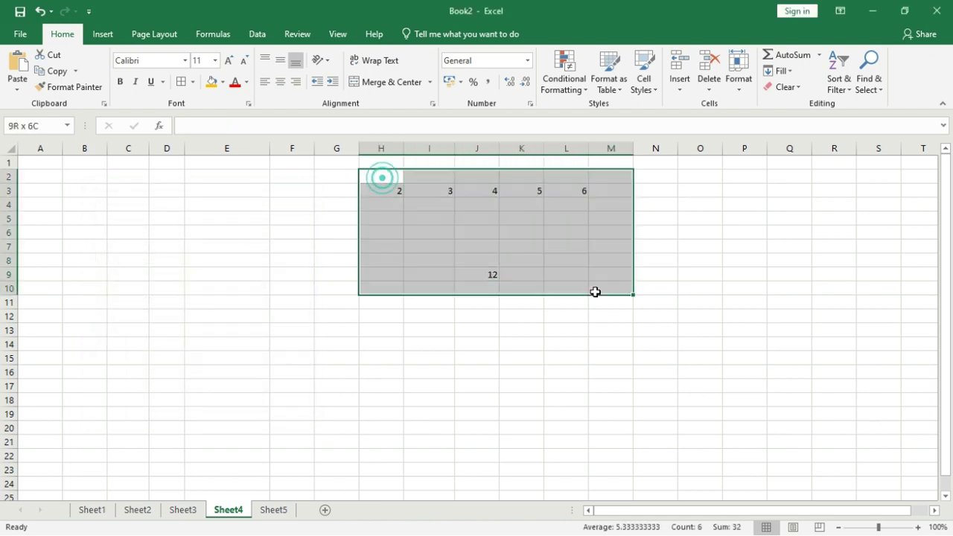
pyautogui.click(877, 80)
pyautogui.click(874, 155)
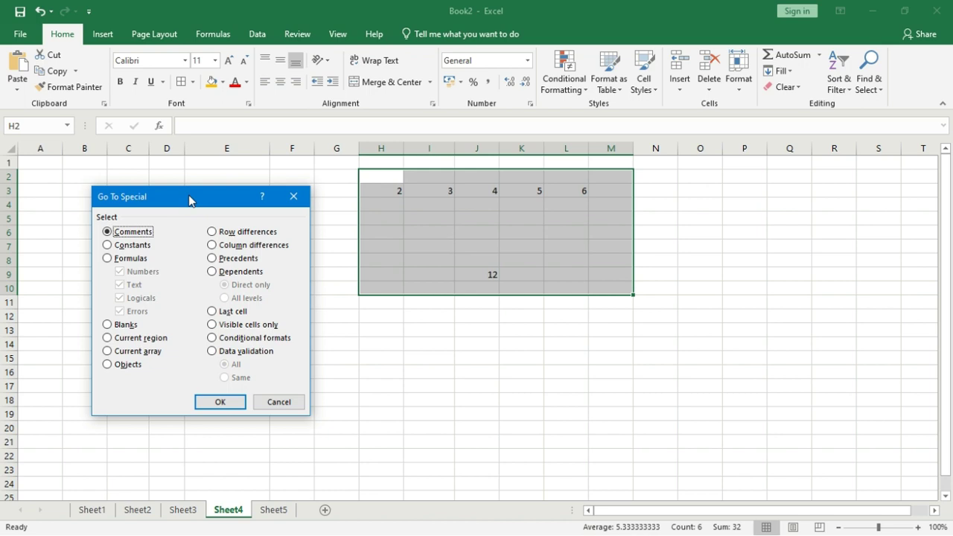
pyautogui.moveTo(190, 200); pyautogui.dragTo(147, 191)
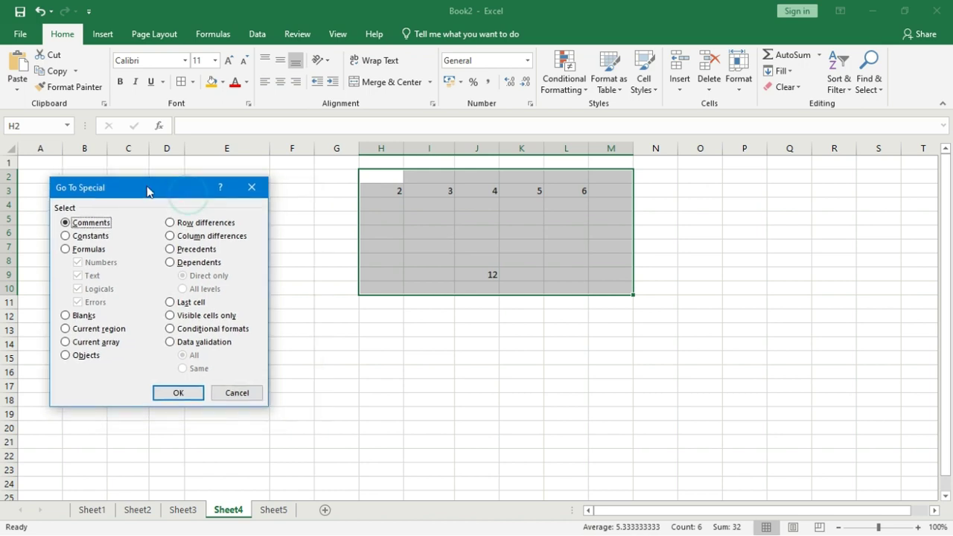
pyautogui.click(171, 250)
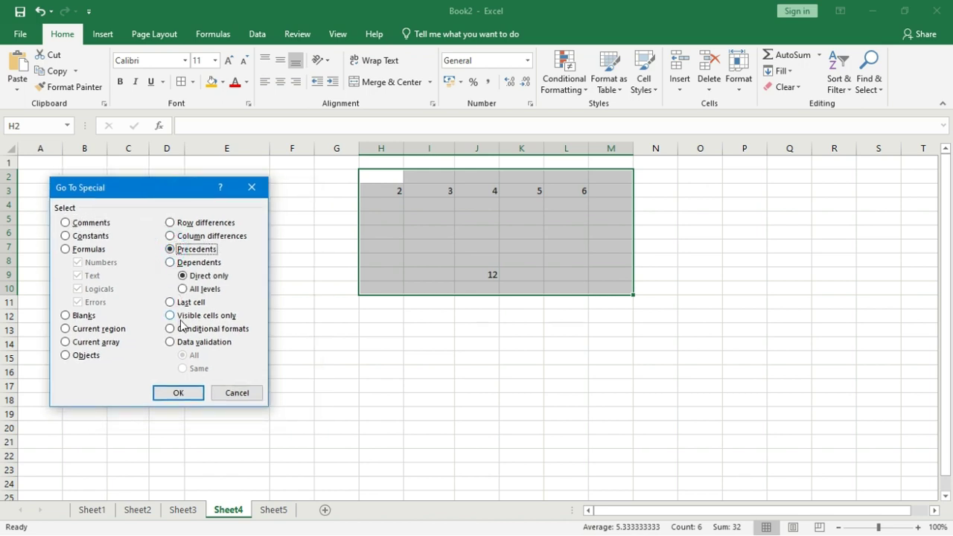
pyautogui.click(180, 392)
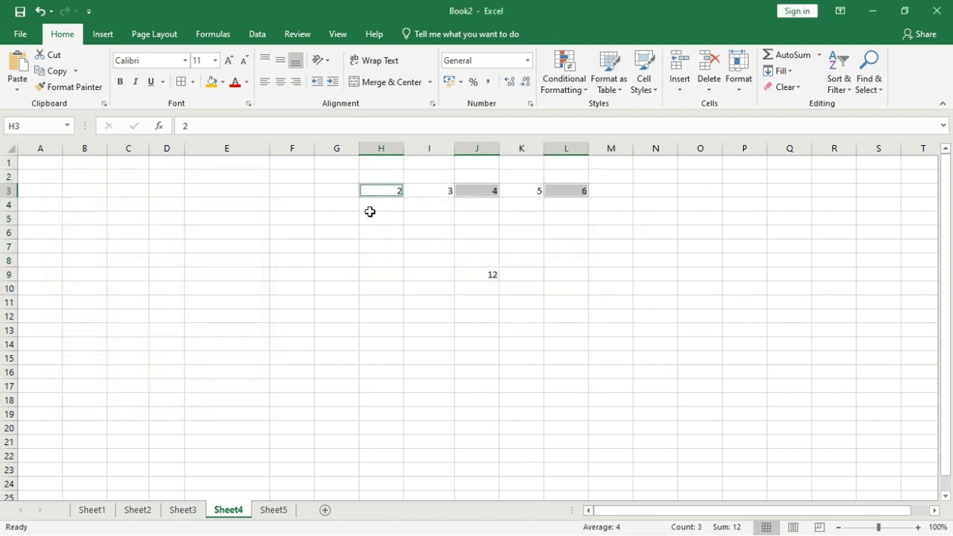
# Starting from cell M4, go to the last cell of Sheet4 using Go To Special.
pyautogui.click(622, 205)
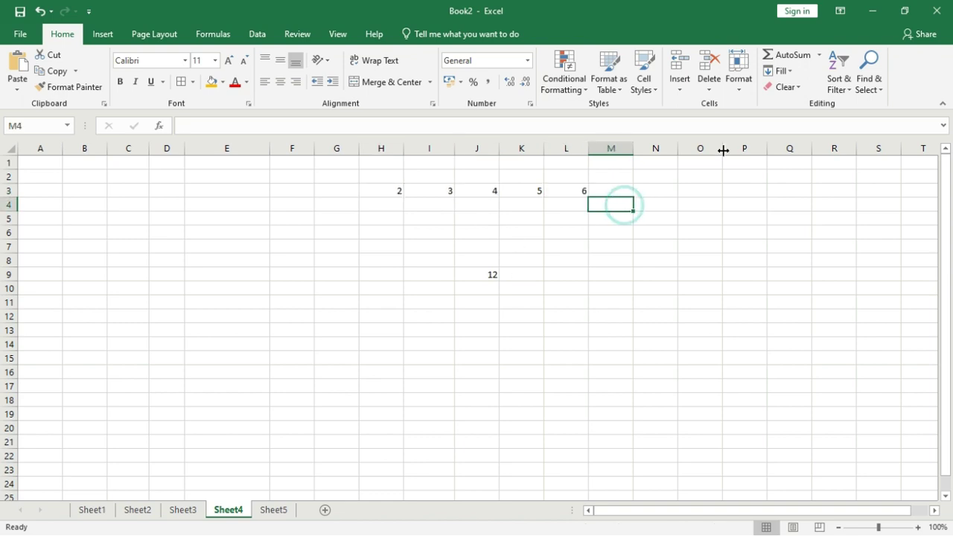
pyautogui.click(866, 89)
pyautogui.click(877, 156)
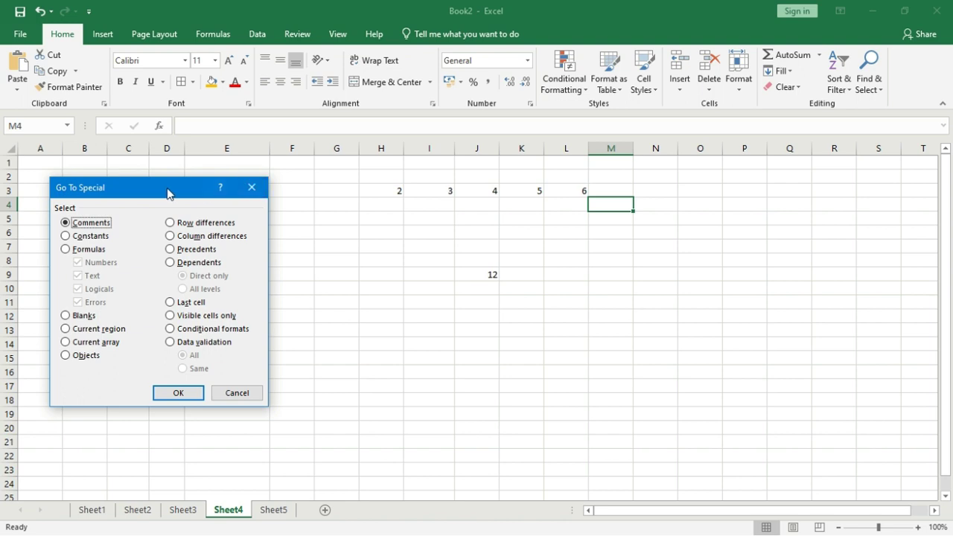
pyautogui.click(170, 303)
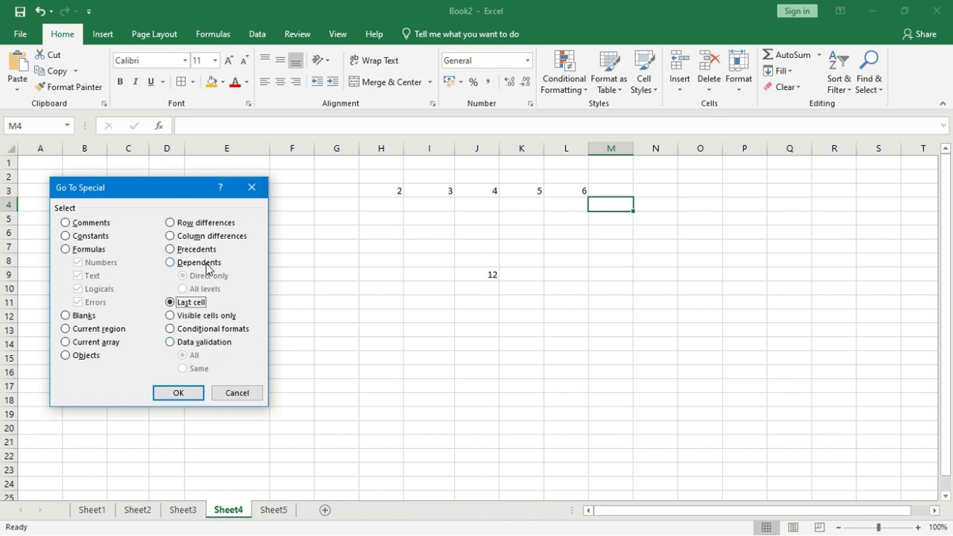
pyautogui.click(179, 395)
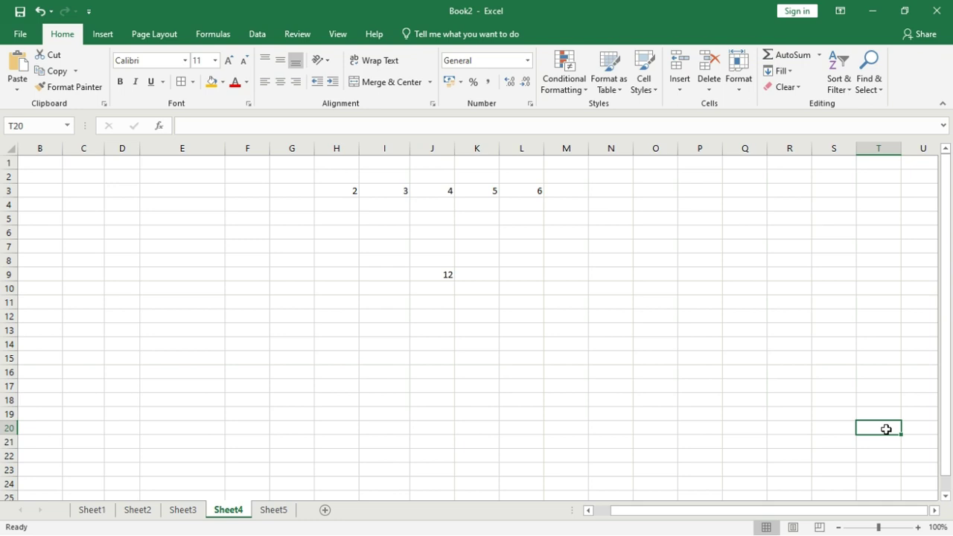
# Enter the text ter in cell O16 of Sheet5 and clear that cell again.
pyautogui.click(274, 510)
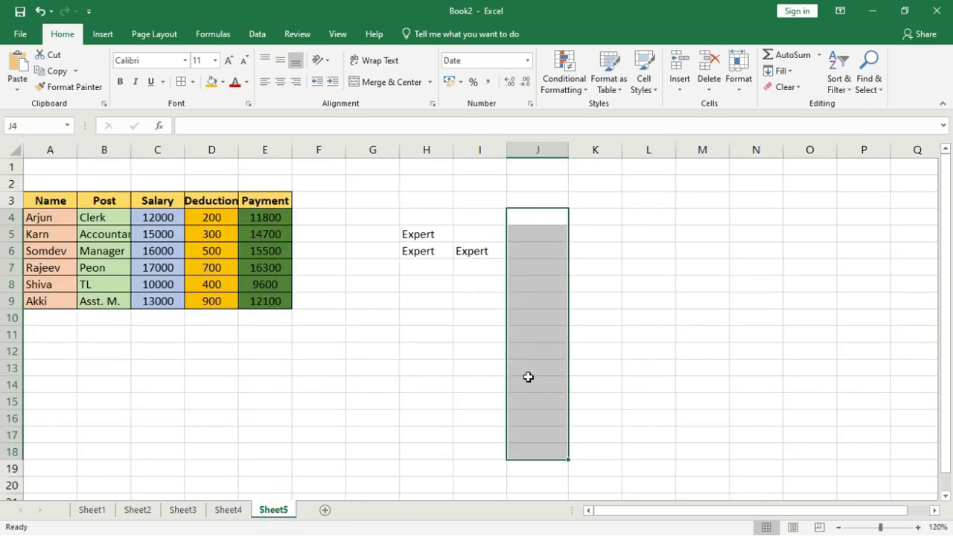
pyautogui.click(798, 418)
pyautogui.write('ter')
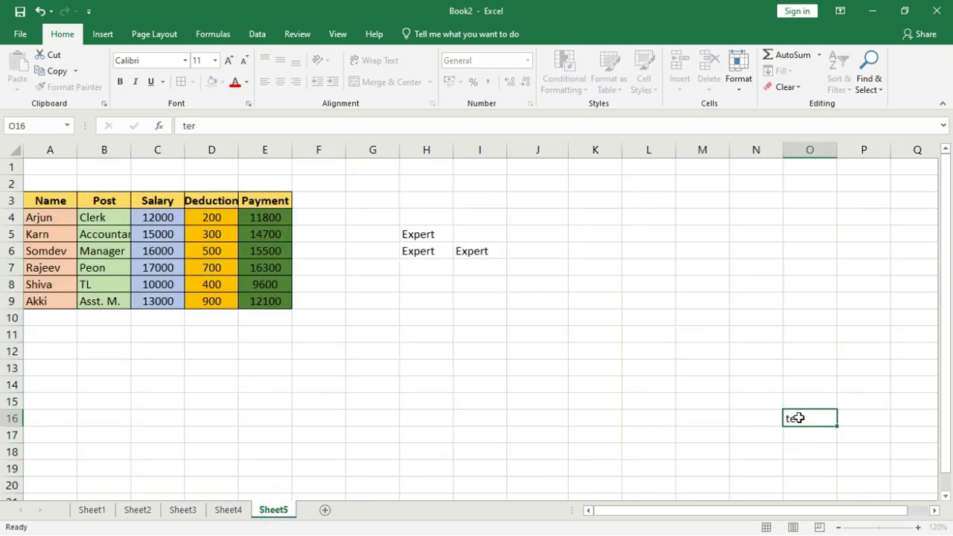
pyautogui.press('Return')
pyautogui.click(797, 417)
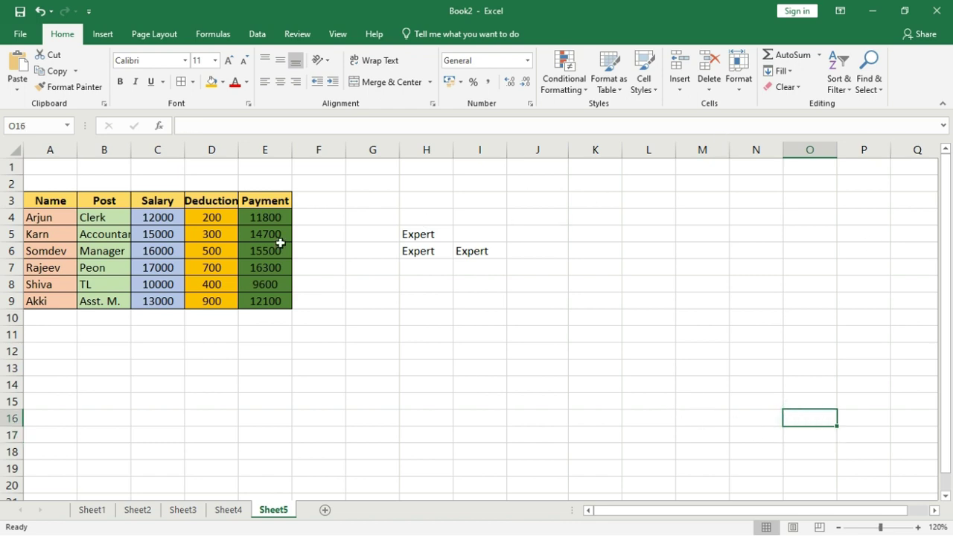
# Starting from cell E5, go to the last cell of Sheet5 using Go To Special.
pyautogui.click(246, 234)
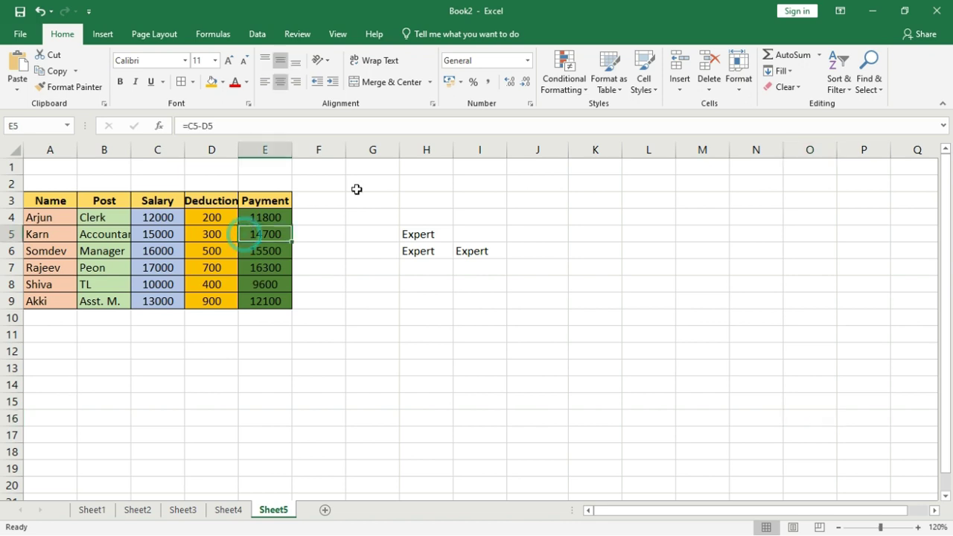
pyautogui.click(868, 83)
pyautogui.click(872, 156)
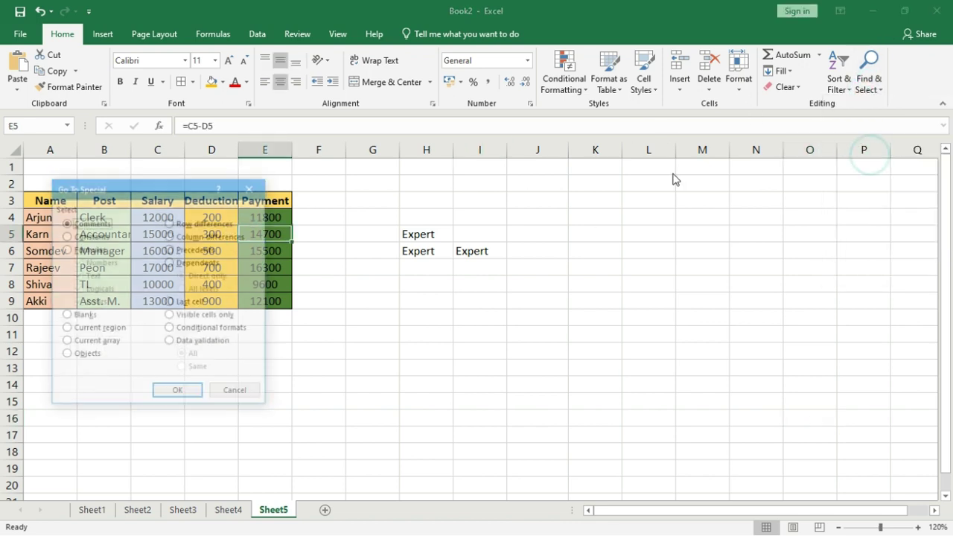
pyautogui.click(170, 302)
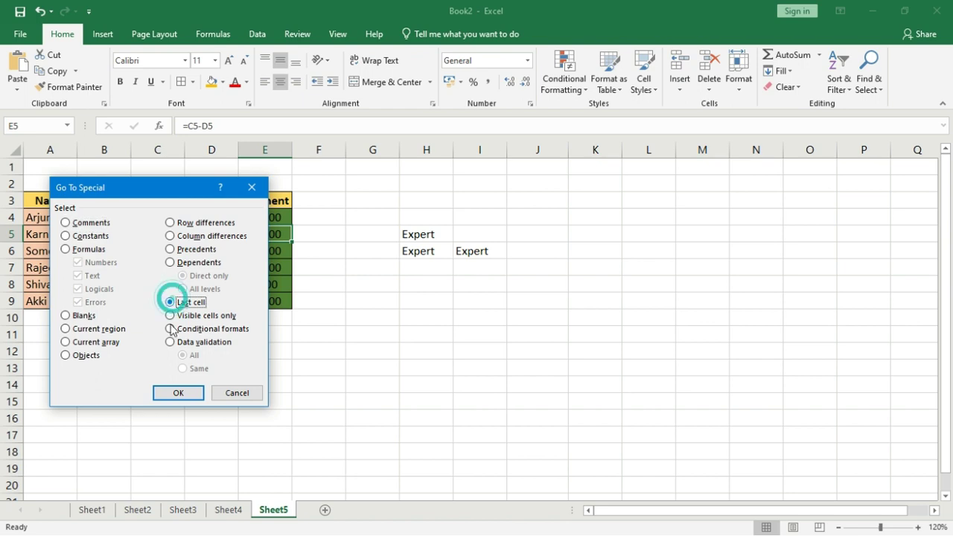
pyautogui.click(179, 393)
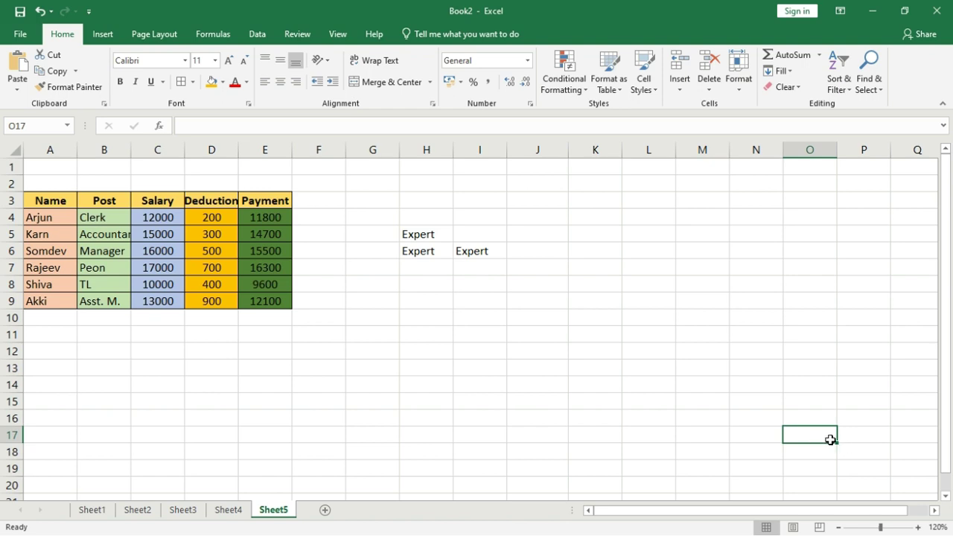
pyautogui.click(518, 339)
pyautogui.click(867, 82)
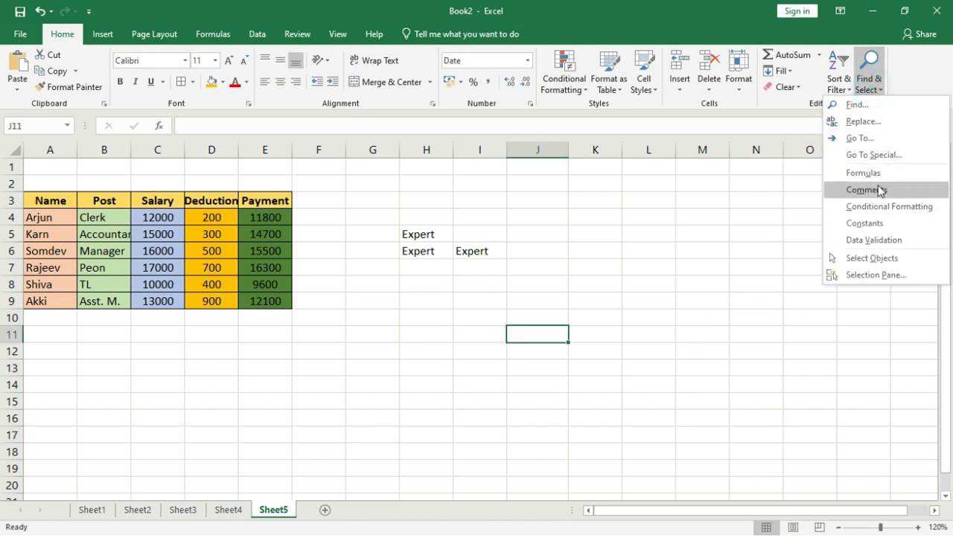
pyautogui.click(892, 155)
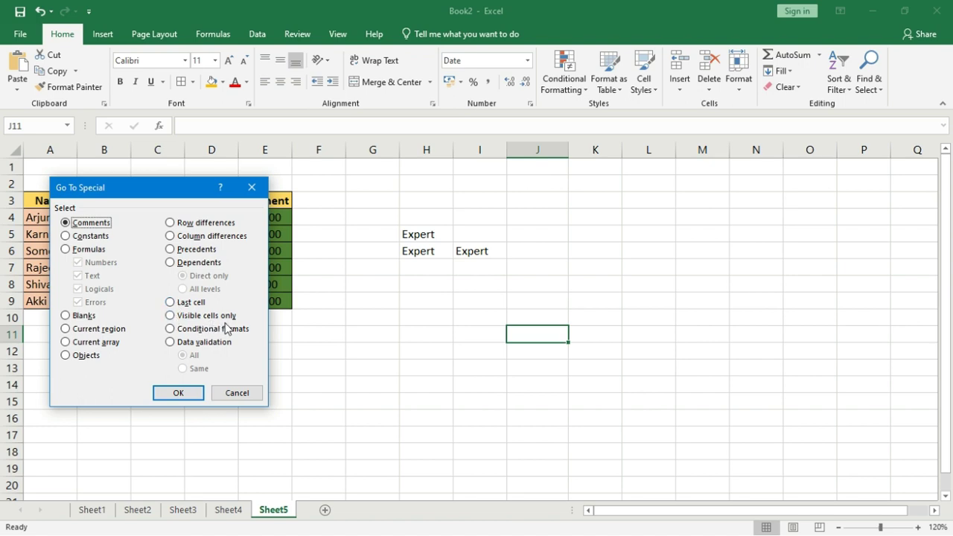
pyautogui.click(237, 393)
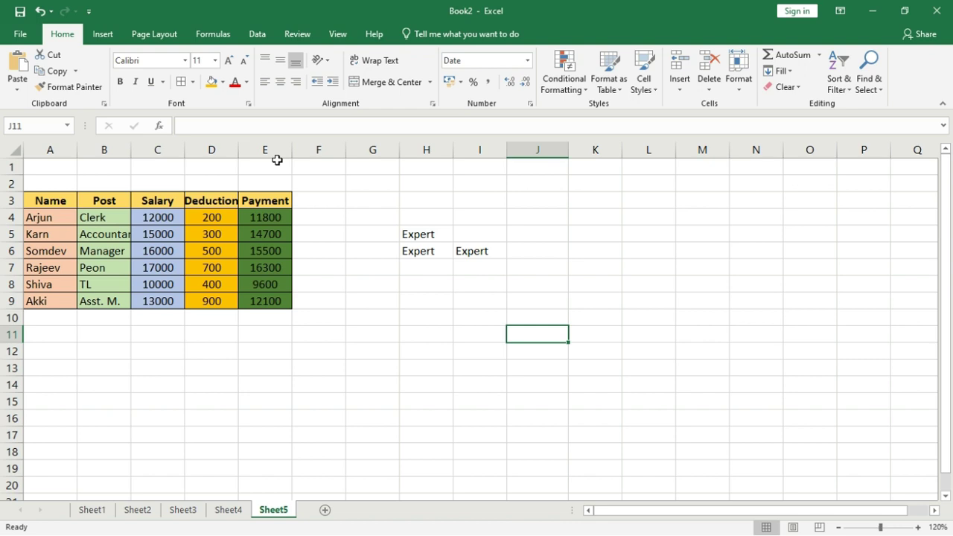
# Hide columns C through E on Sheet5 by shrinking them away up to the edge of column B.
pyautogui.click(739, 86)
pyautogui.moveTo(765, 223)
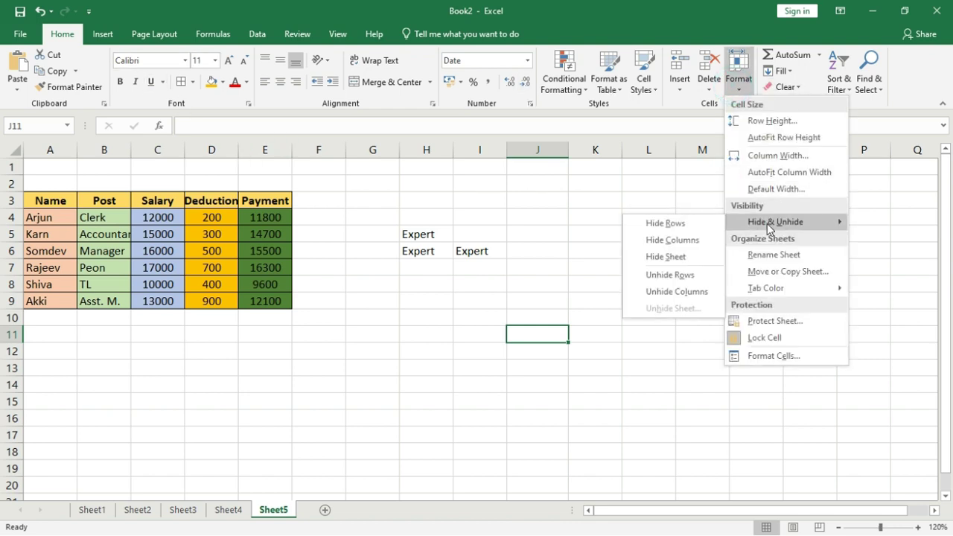
pyautogui.click(387, 228)
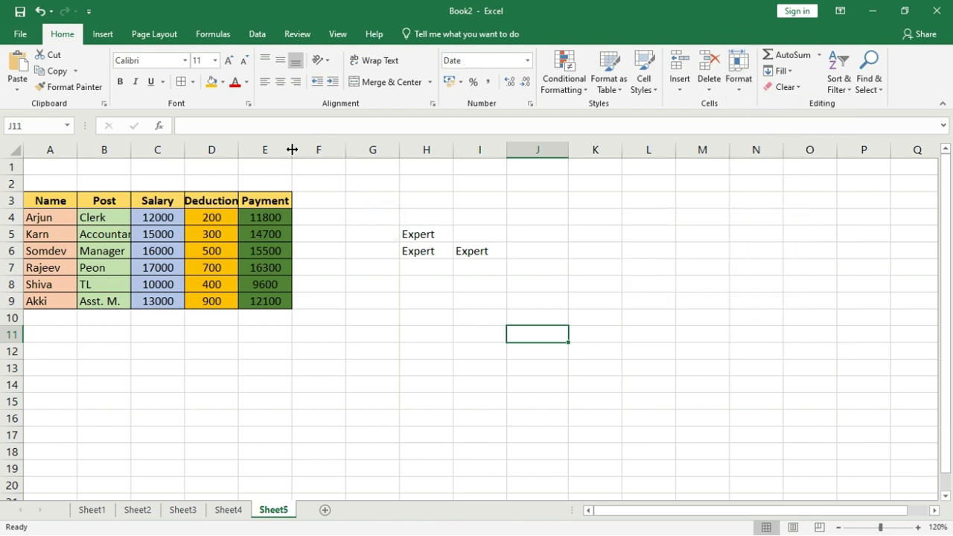
pyautogui.moveTo(292, 149); pyautogui.dragTo(132, 154)
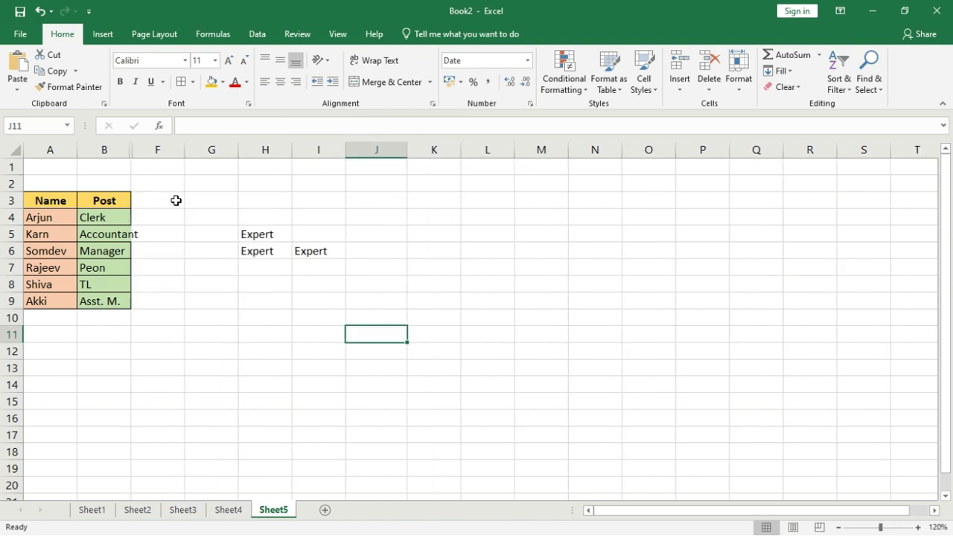
# Copy the range B3:I9, including its hidden columns, and paste it starting at cell N9 of Sheet5.
pyautogui.moveTo(94, 201); pyautogui.dragTo(299, 302)
pyautogui.hotkey('ctrl', 'c')
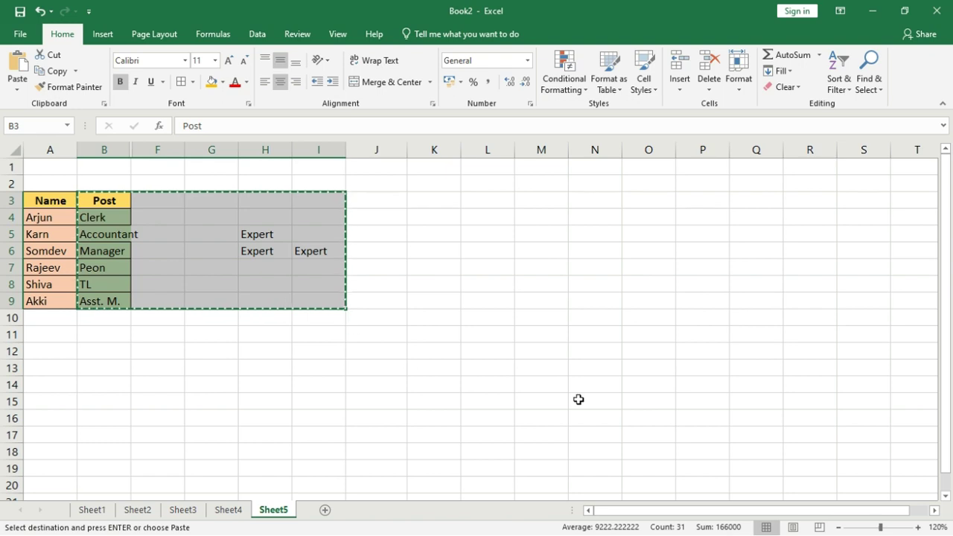
pyautogui.click(576, 302)
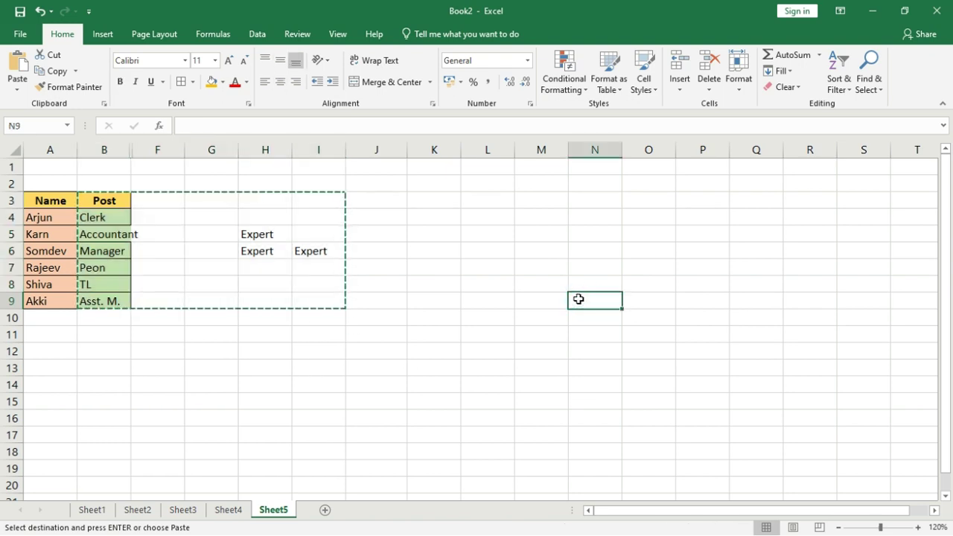
pyautogui.hotkey('ctrl', 'v')
pyautogui.press('Escape')
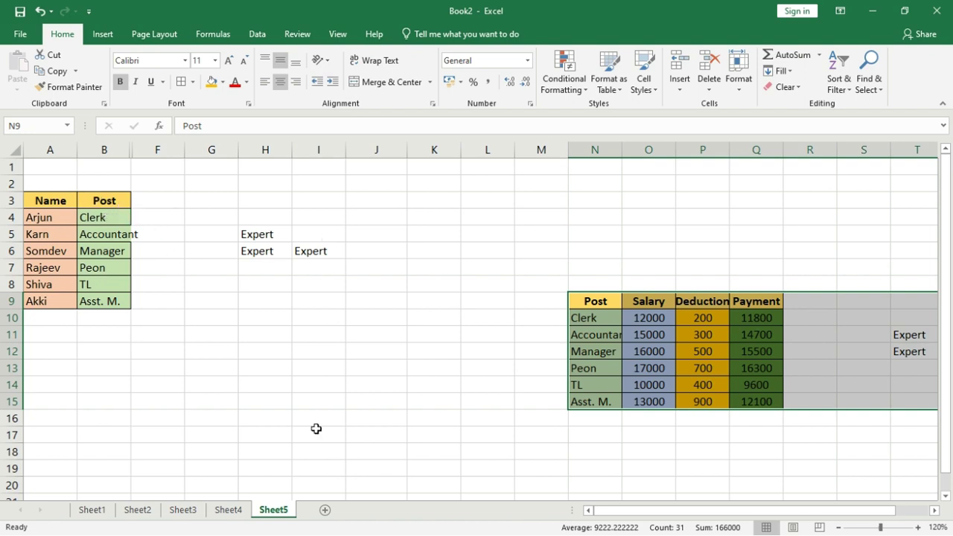
# Select only the visible cells within the range B3:I9 on Sheet5 using Go To Special.
pyautogui.click(121, 204)
pyautogui.moveTo(122, 204); pyautogui.dragTo(306, 304)
pyautogui.click(867, 83)
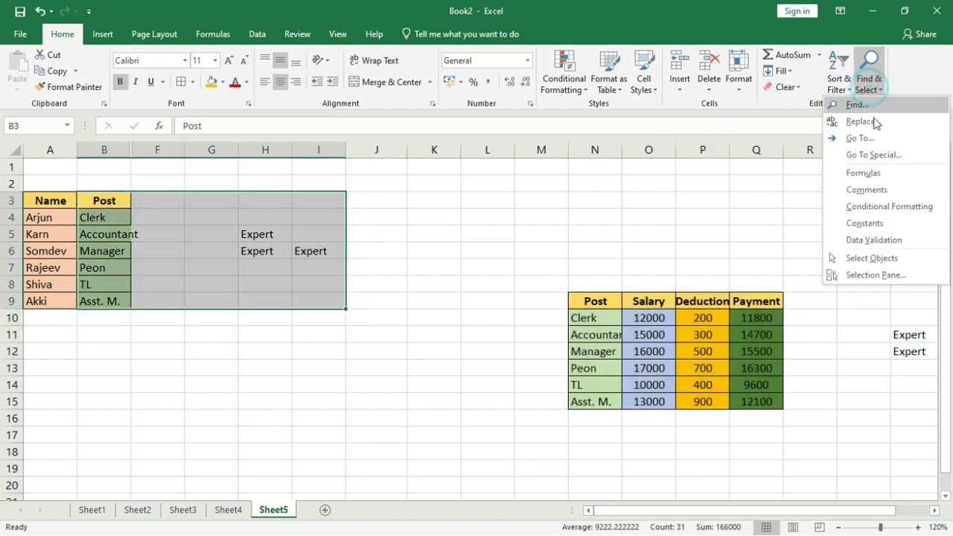
pyautogui.click(873, 155)
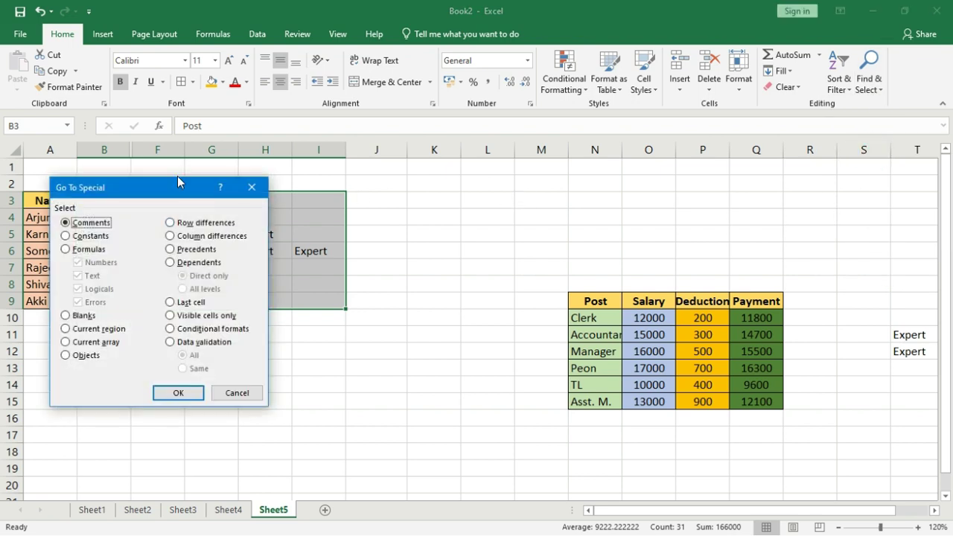
pyautogui.moveTo(177, 192); pyautogui.dragTo(446, 110)
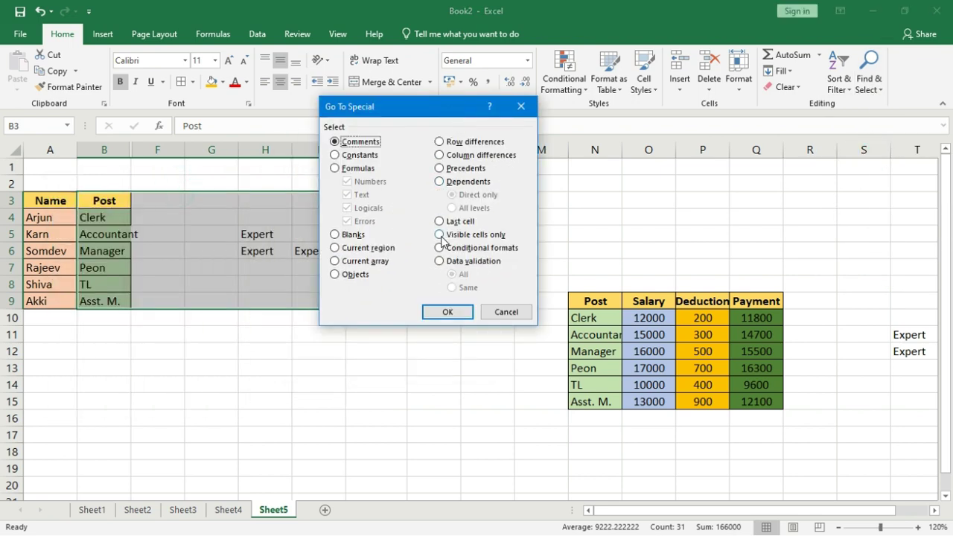
pyautogui.click(440, 235)
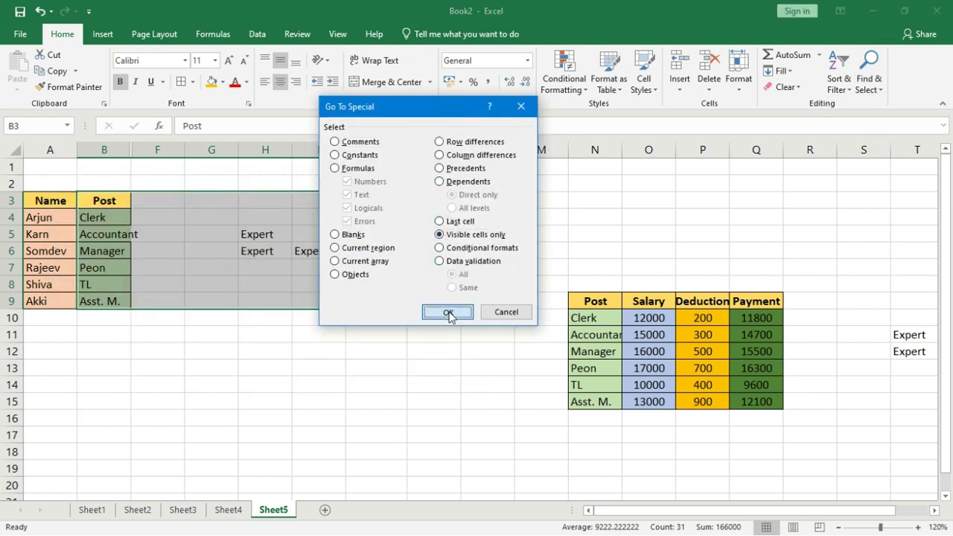
pyautogui.click(448, 312)
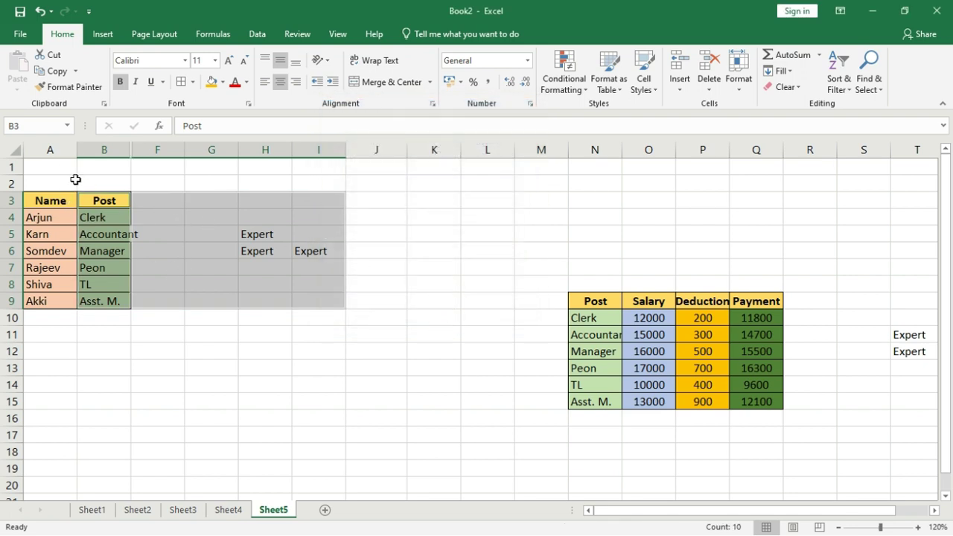
# Copy the selected visible cells and paste them starting at cell F14.
pyautogui.hotkey('ctrl', 'c')
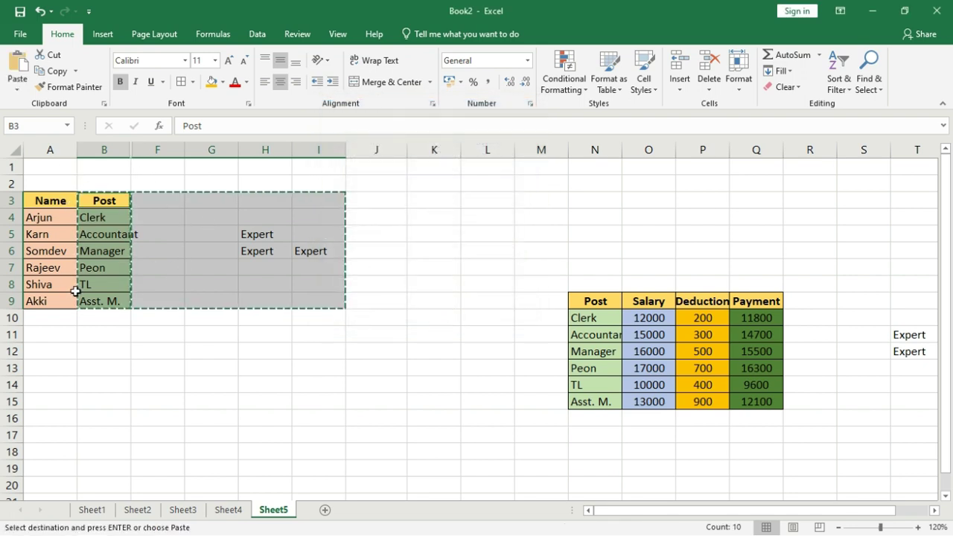
pyautogui.click(172, 382)
pyautogui.hotkey('ctrl', 'v')
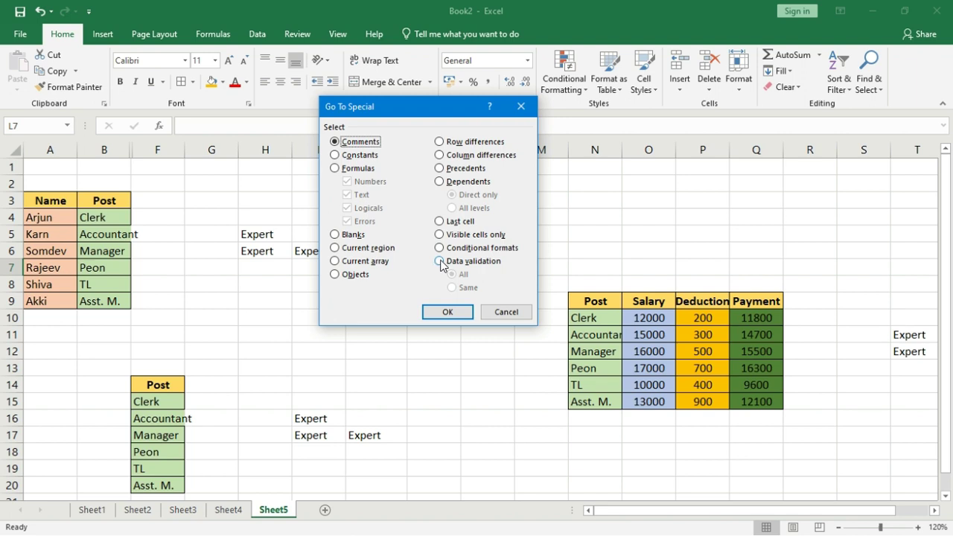
pyautogui.click(440, 248)
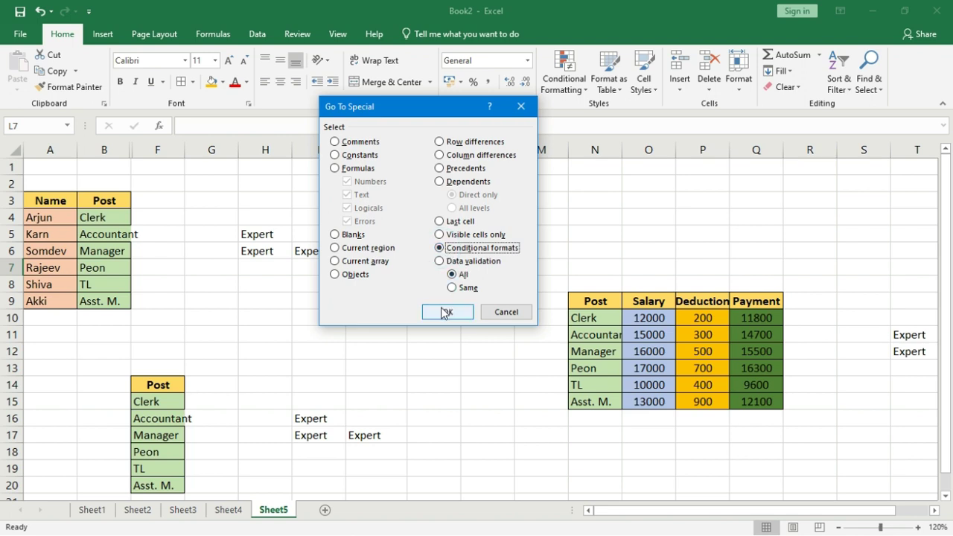
pyautogui.click(439, 262)
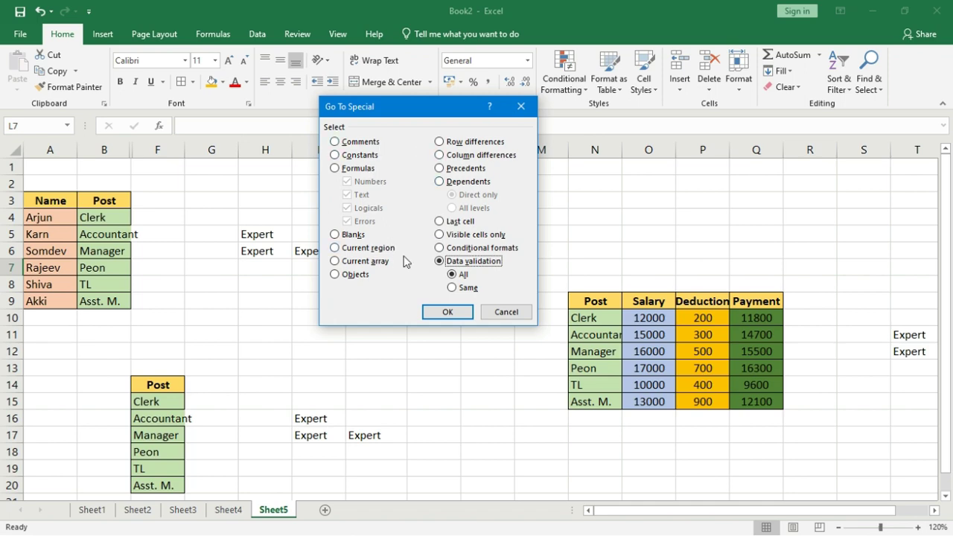
pyautogui.click(502, 312)
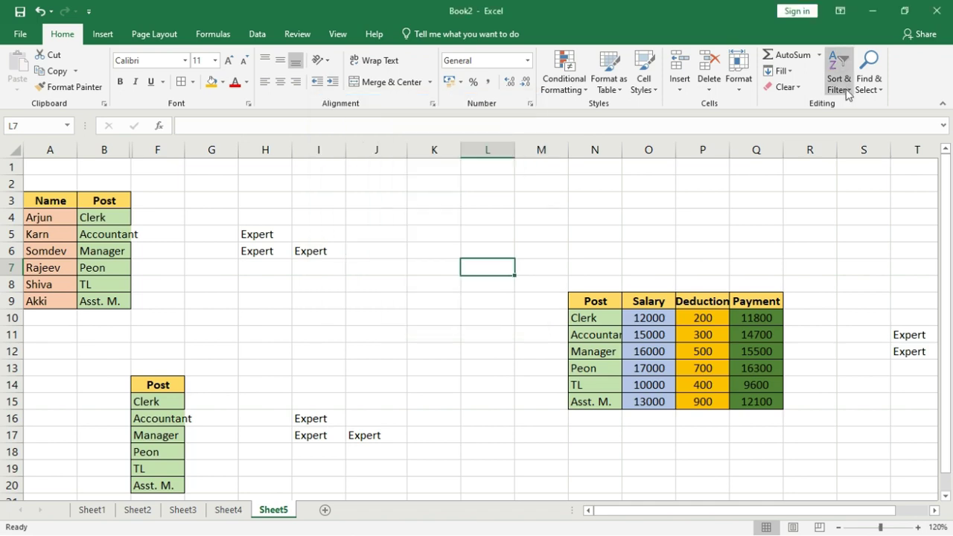